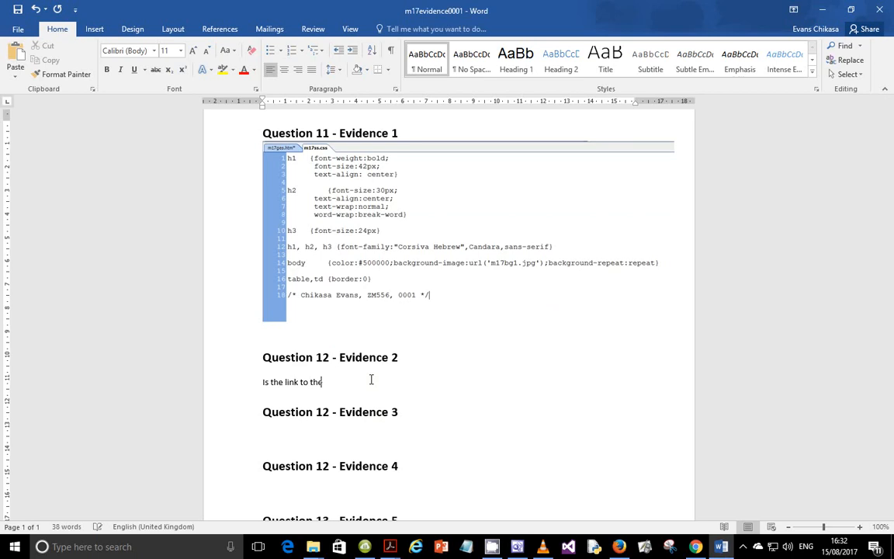
Step: Complete the first test question under Question 12 - Evidence 2 as "Is the link to the email facility working."
text(facili)
text(ty work)
text(ing)
text(. )
Step: Add "Is it opening the correct email program on the user's computer?" and correct the preceding "working." to "working?"
text(Is it oper)
text(ing t)
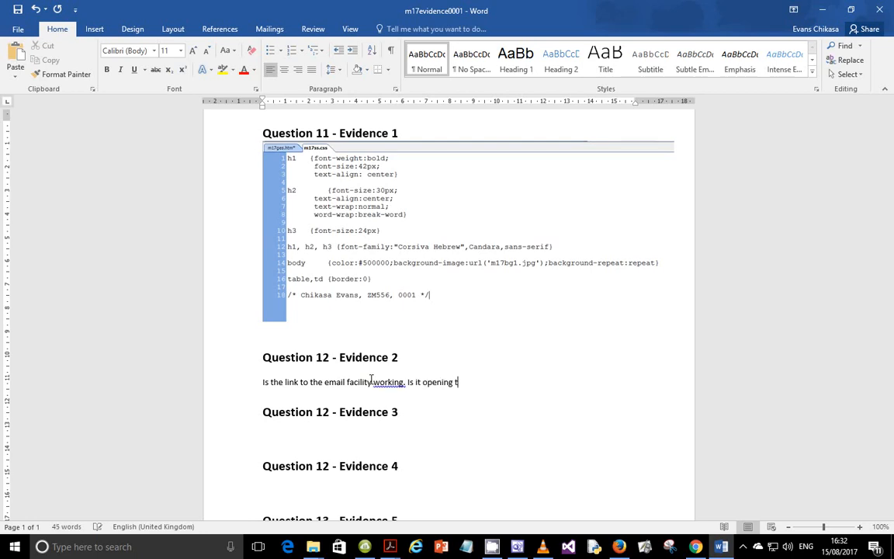
text(he correct email program i)
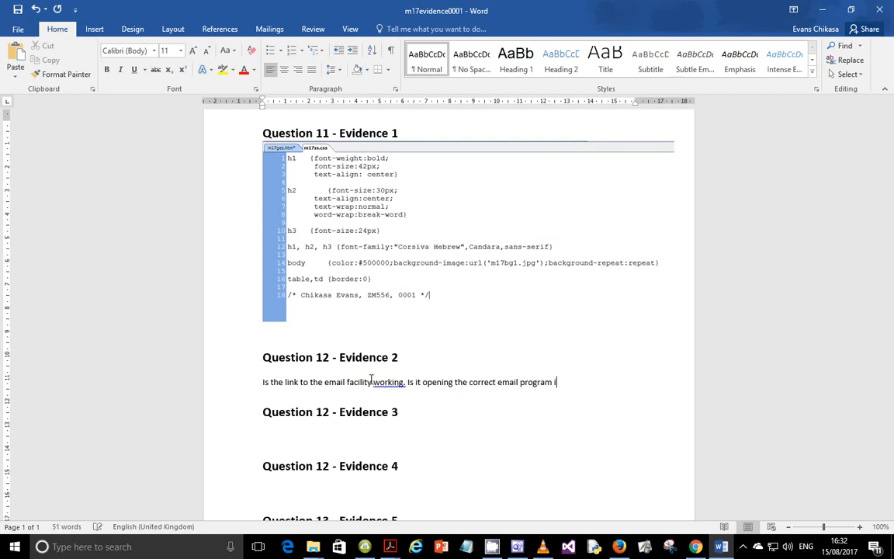
key(BackSpace)
text(on the user's comp)
text(uters)
key(BackSpace)
text(?)
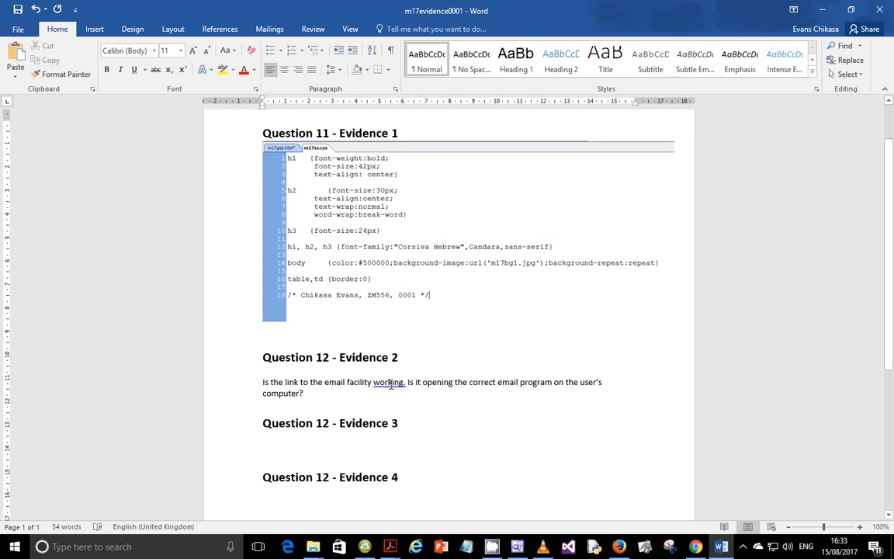
right_click(390, 386)
click(429, 397)
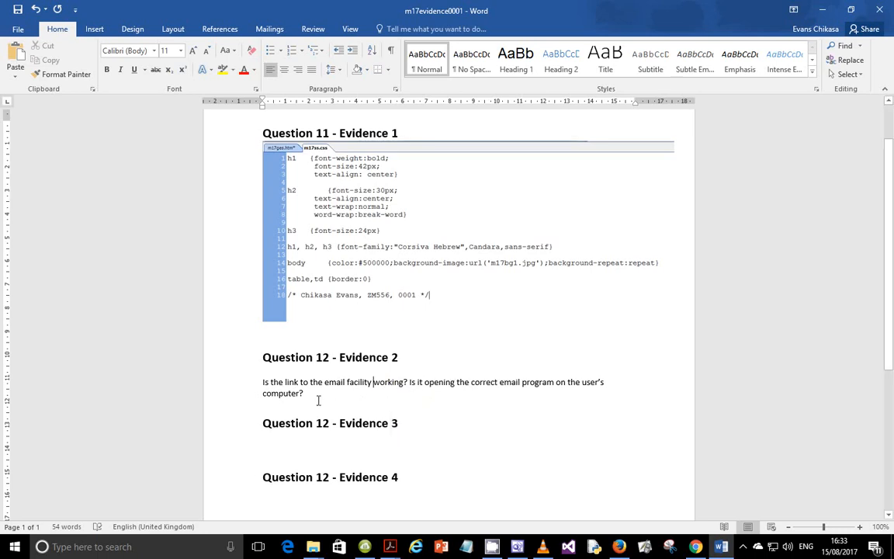
Step: Replace "link" with "hyperlink" in the first question under Evidence 2
ctrl+scroll(458, 373, up, 3)
ctrl+scroll(460, 402, up, 1)
click(343, 385)
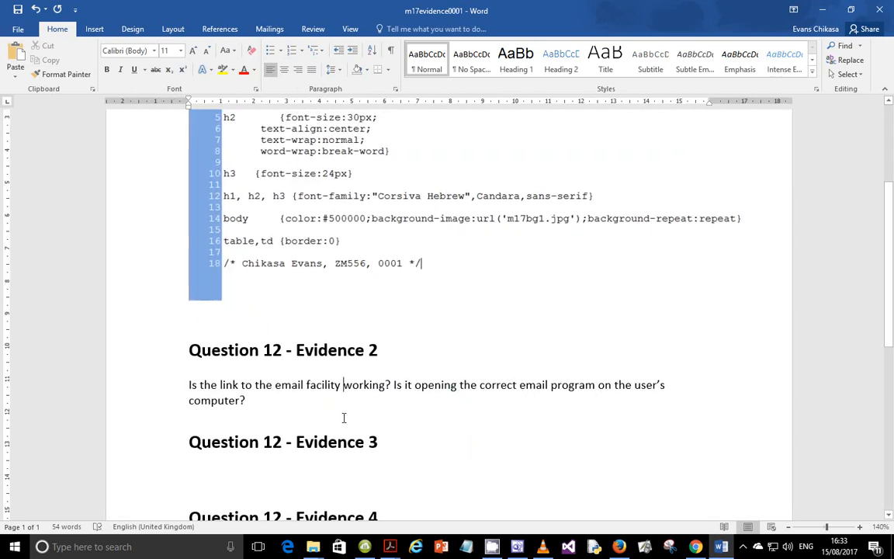
click(275, 384)
click(219, 384)
text(0)
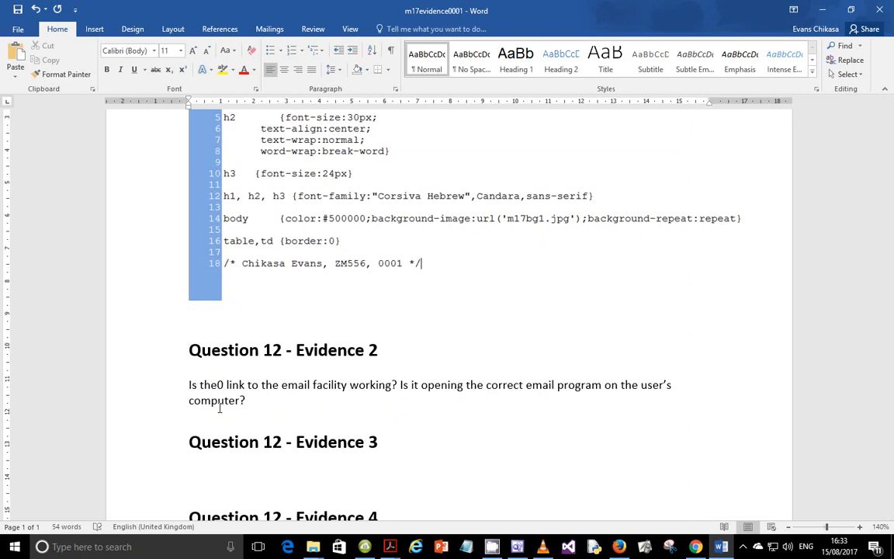
key(BackSpace)
text(hyperlink)
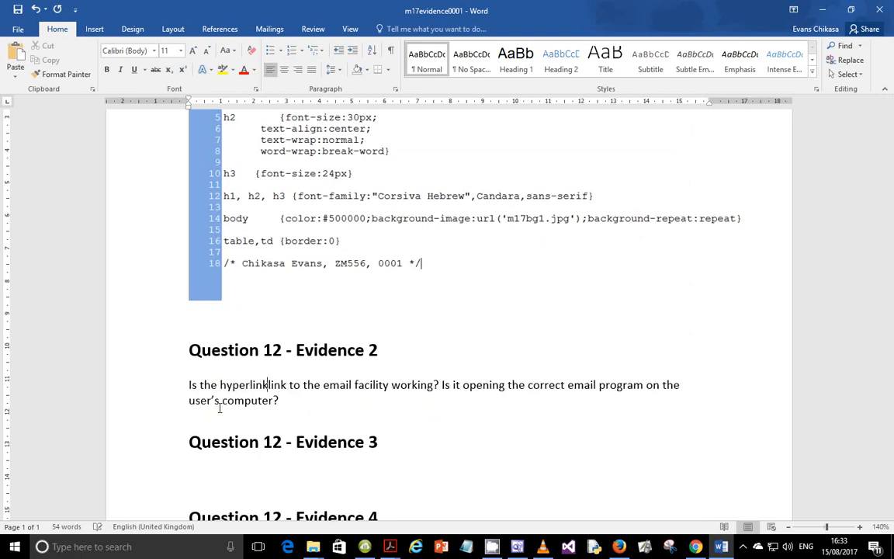
key(Delete)
key(Delete)
key(Delete)
key(Delete)
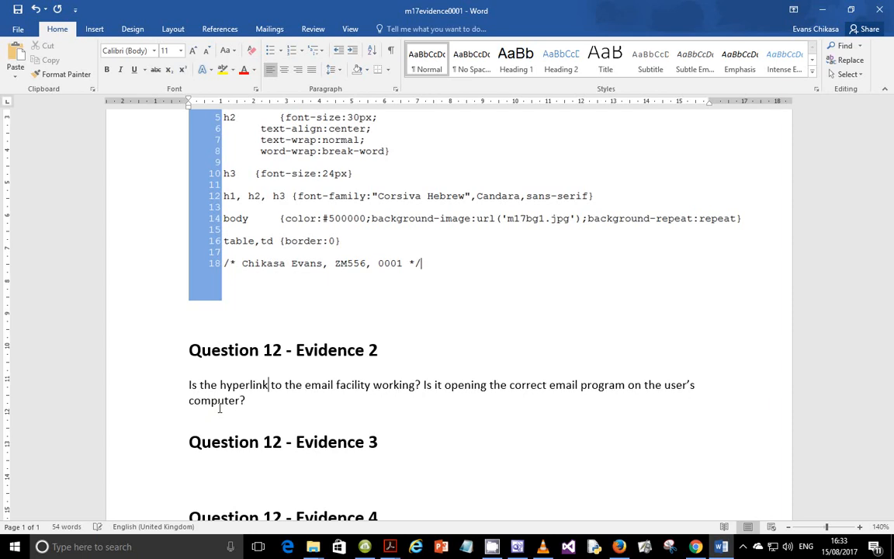
Step: Replace "email facility" with "image" in the first question under Evidence 2
double_click(353, 385)
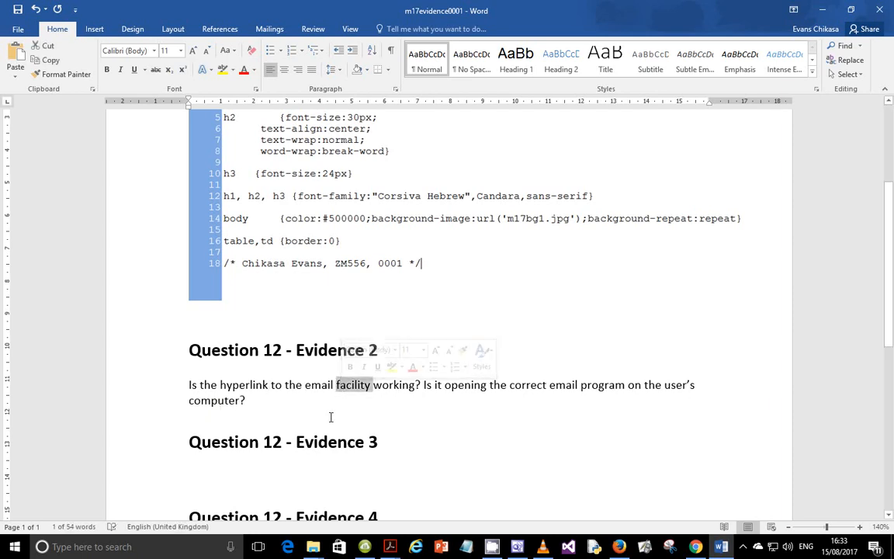
text(image)
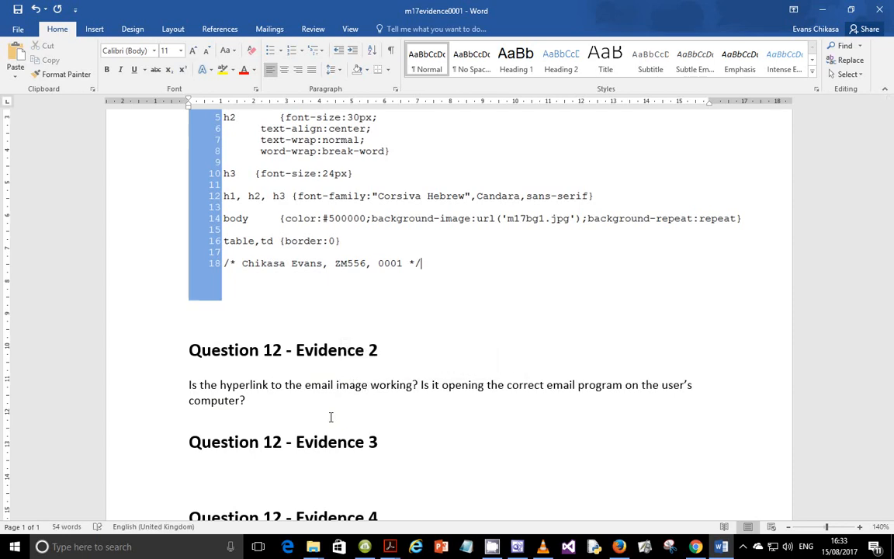
key(BackSpace)
key(BackSpace)
key(BackSpace)
key(BackSpace)
key(BackSpace)
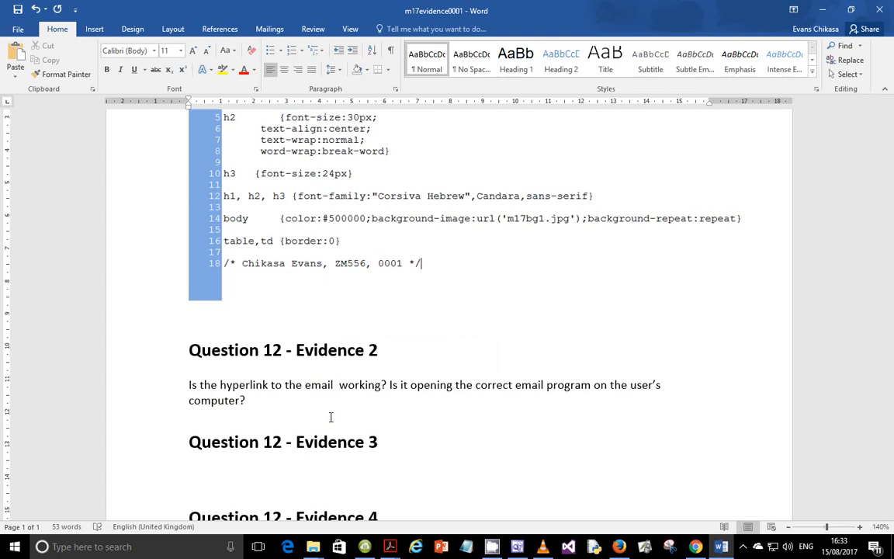
text(image)
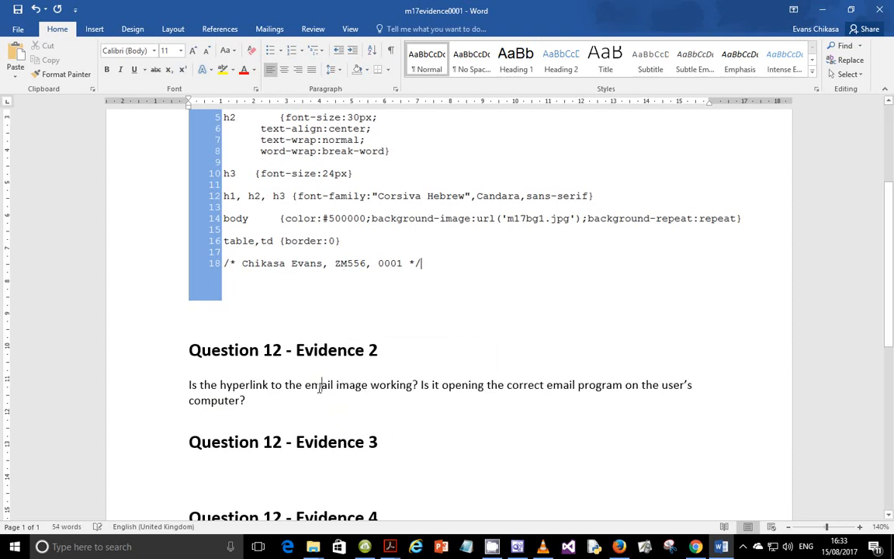
double_click(318, 385)
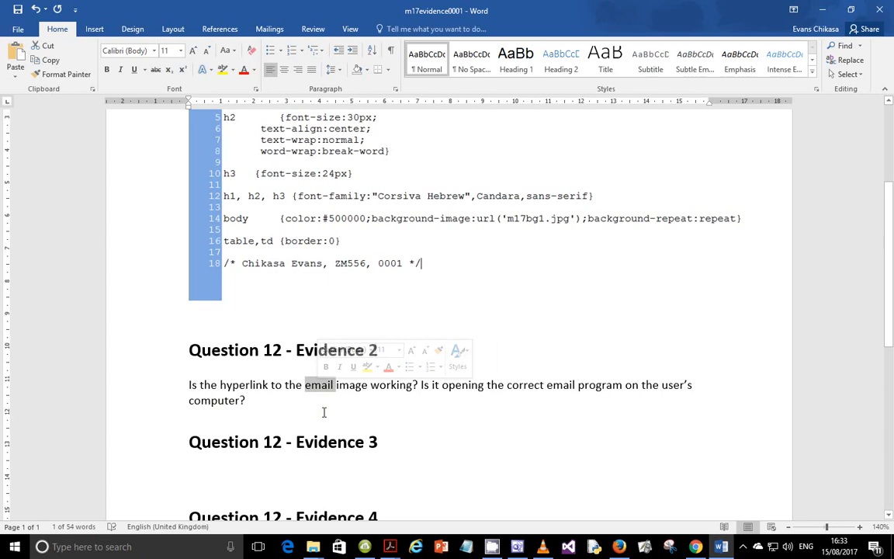
key(BackSpace)
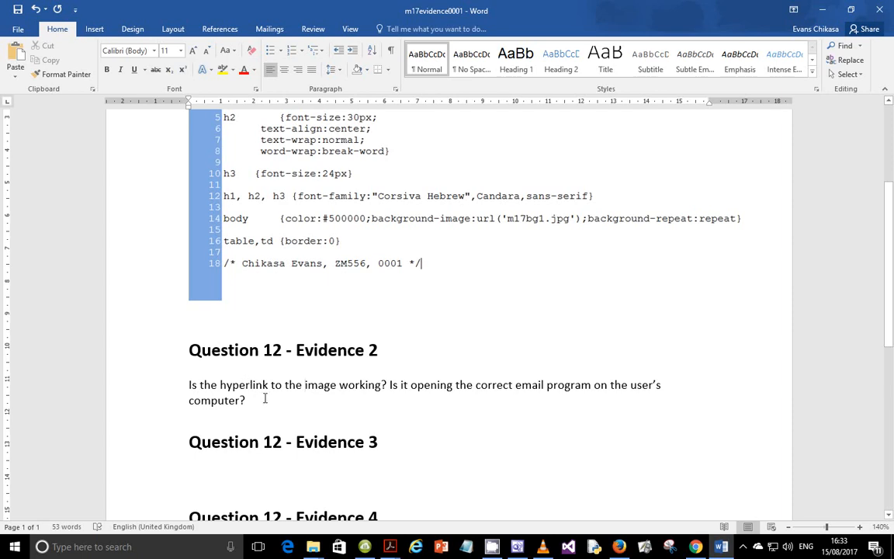
Step: Try "of" in place of "to" after "hyperlink" in the first question, and change it back to "to"
key(Left)
key(Left)
key(Left)
key(Left)
key(Left)
key(Left)
key(Delete)
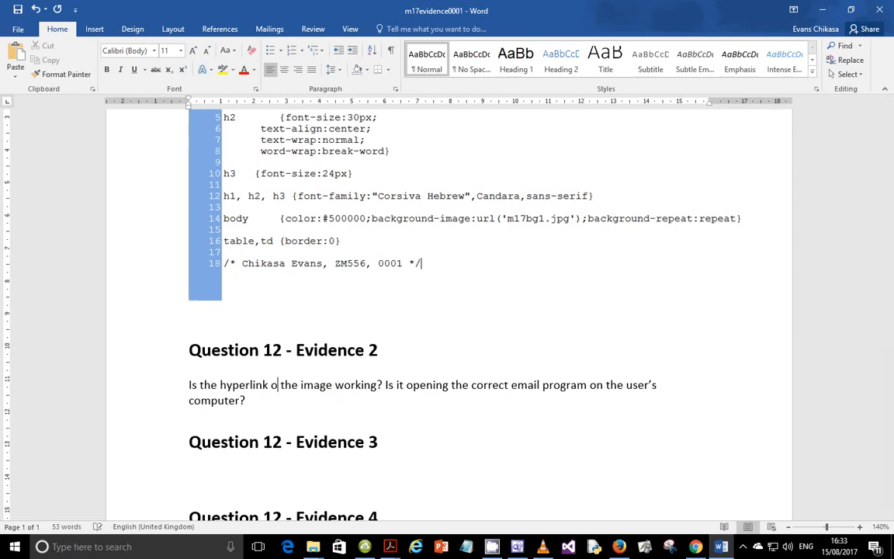
key(Right)
text(f)
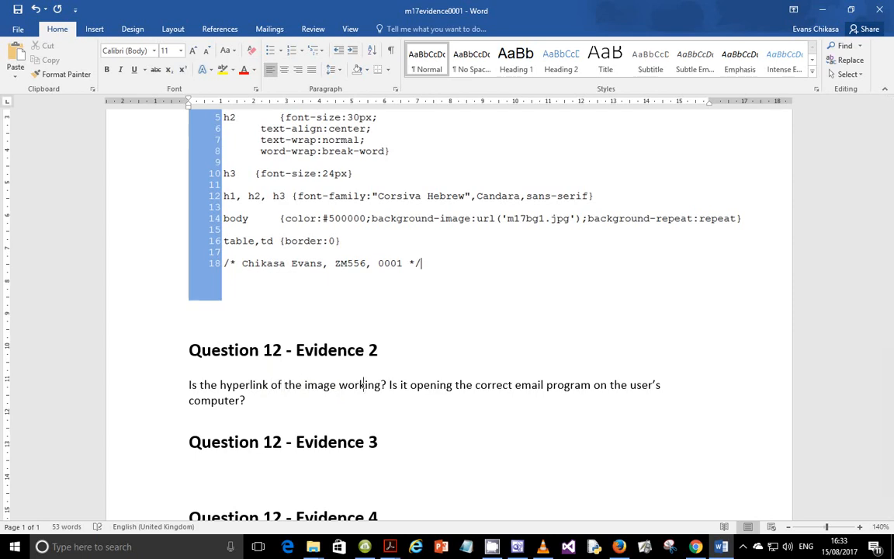
click(381, 385)
click(283, 384)
key(BackSpace)
key(BackSpace)
text(to)
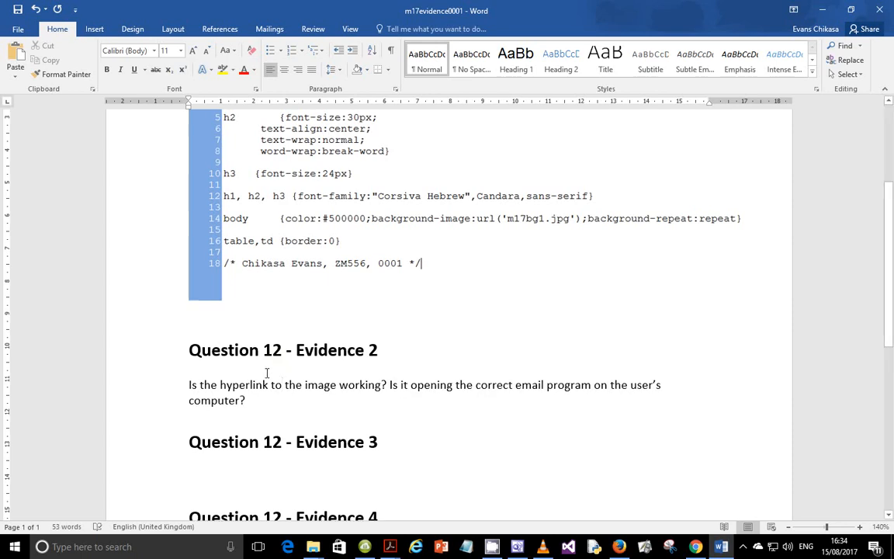
Step: Replace "to" with "from" so the first question reads "Is the hyperlink from the image working?"
key(BackSpace)
key(BackSpace)
text(from)
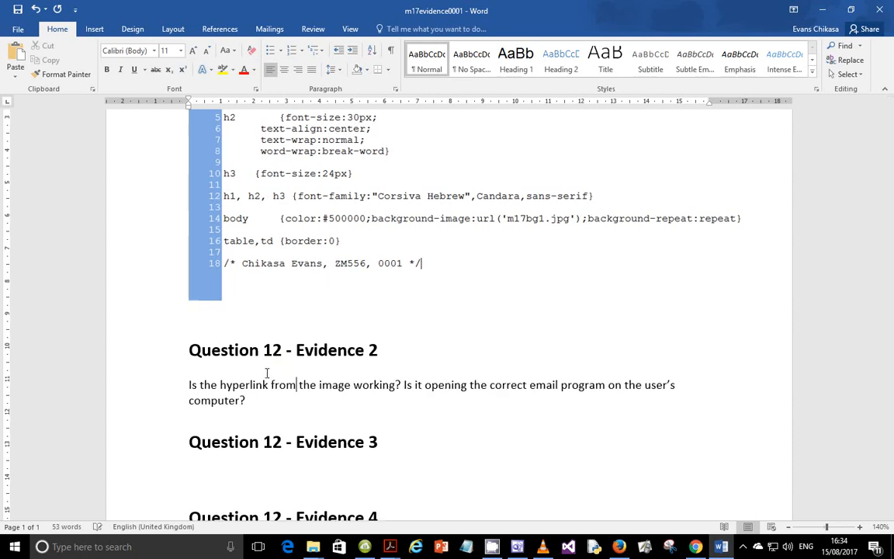
click(397, 386)
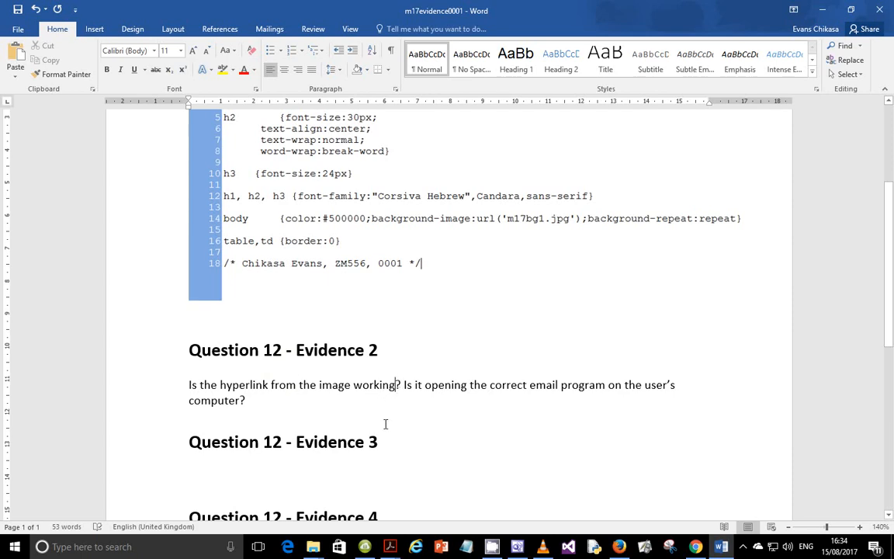
key(Left)
Step: Append the question "Is it opening with the correct subject line?" at the end of the Evidence 2 paragraph
click(270, 401)
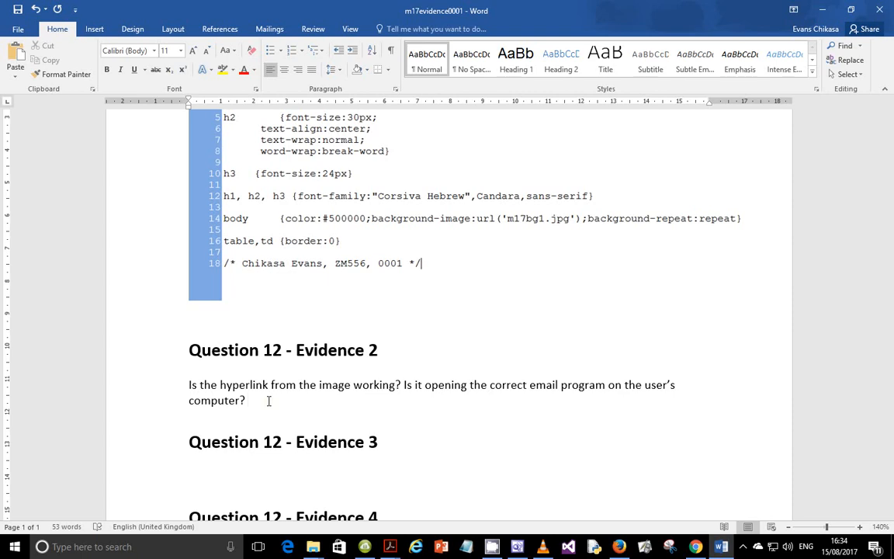
text(Is it opening with the correct)
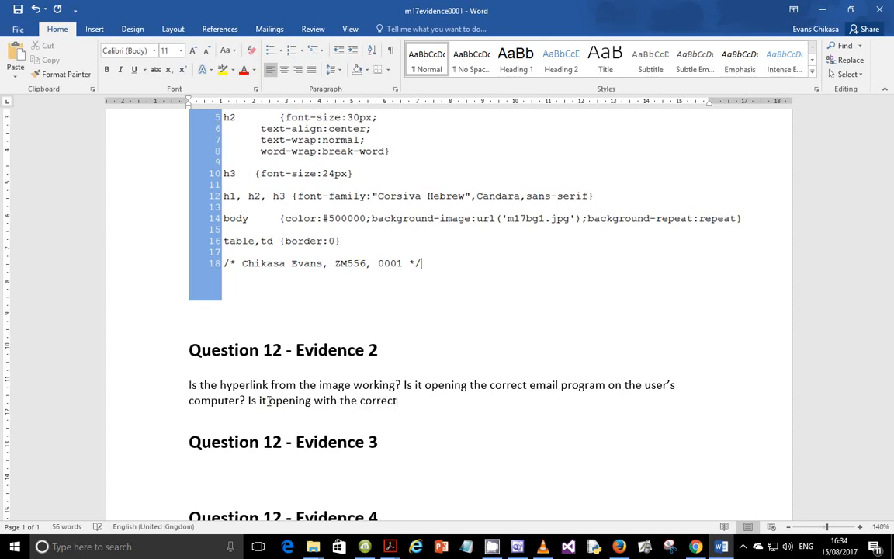
text( subject line?)
Step: Append "Are links to external webpages working?" to the Evidence 2 answer and start a new paragraph below it
text(Are l)
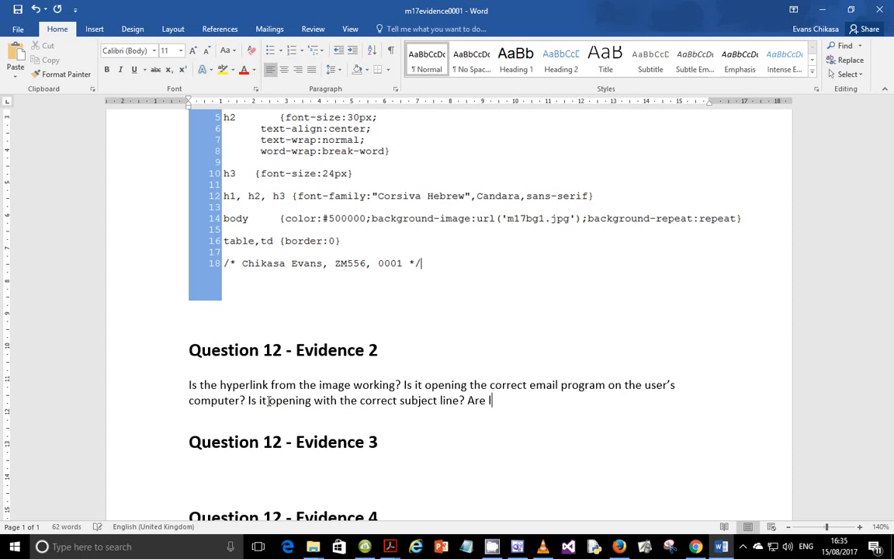
text(inks to external )
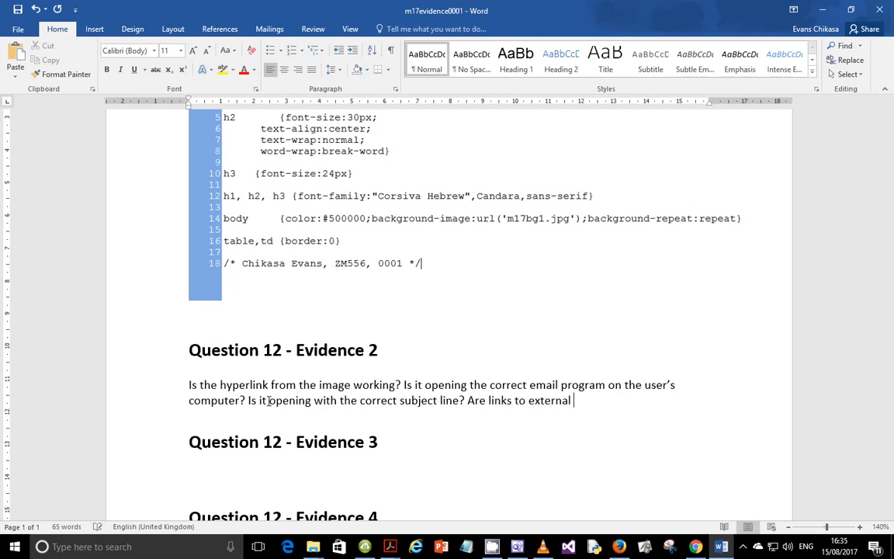
text(webpages working?)
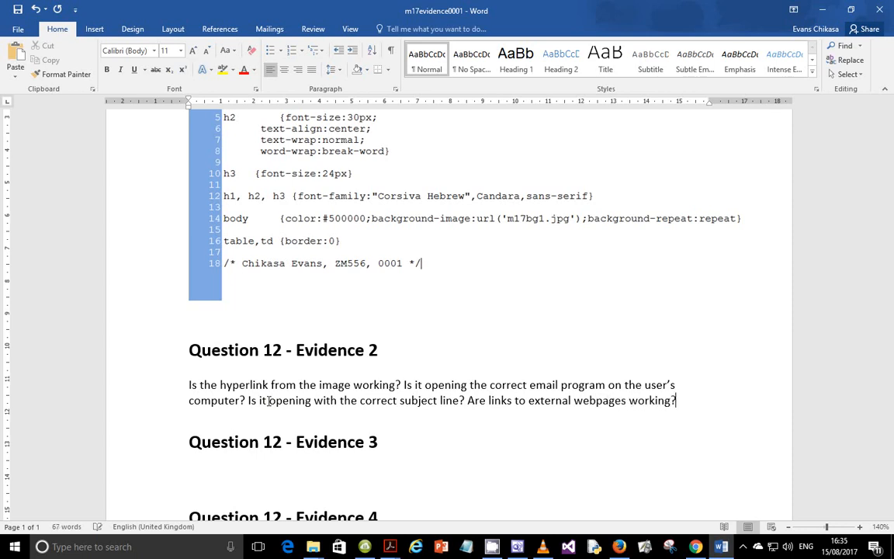
key(Return)
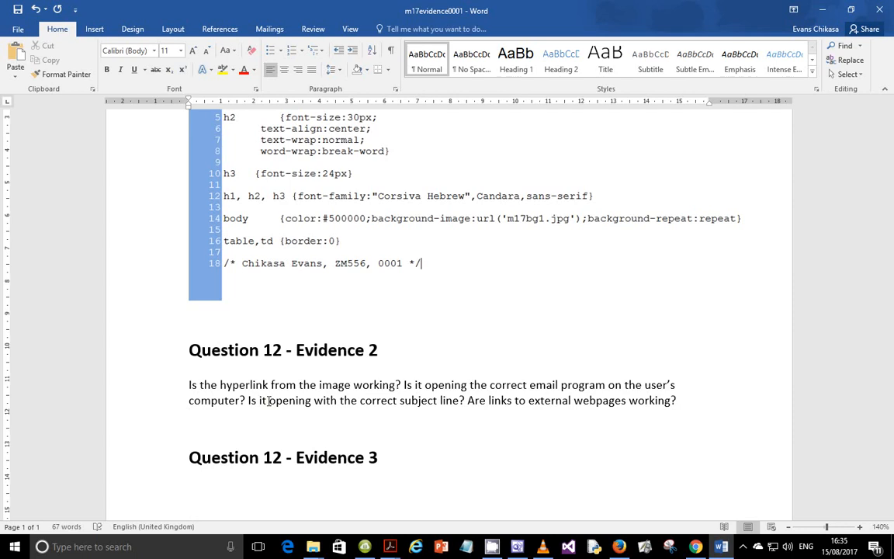
text(W)
key(BackSpace)
key(ctrl+a)
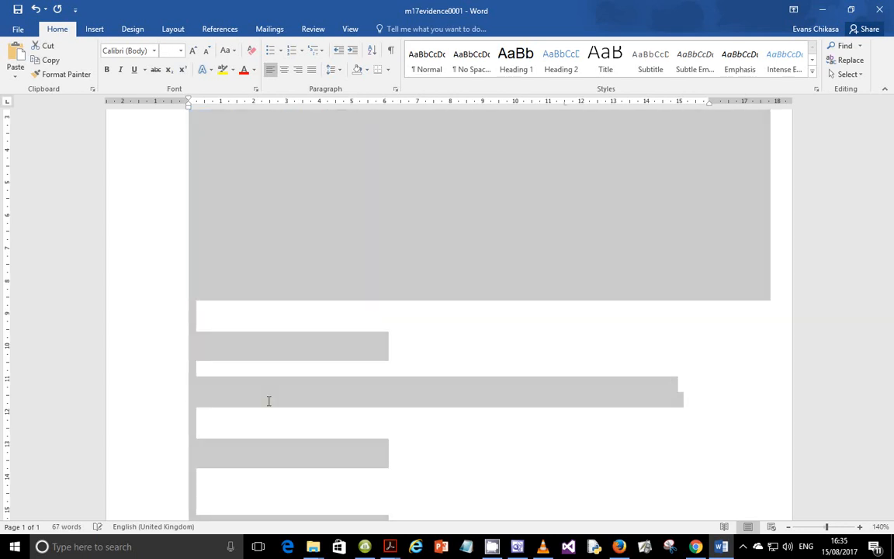
text(re)
key(BackSpace)
key(BackSpace)
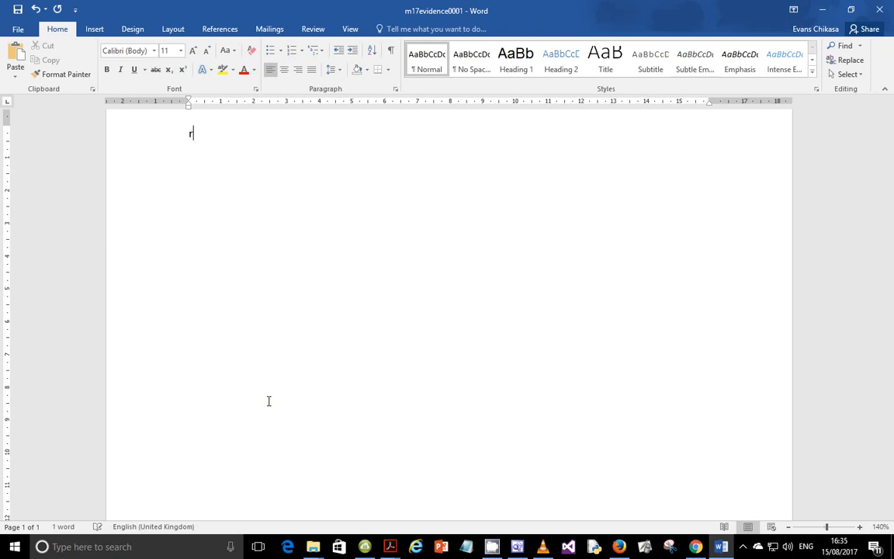
key(ctrl+z)
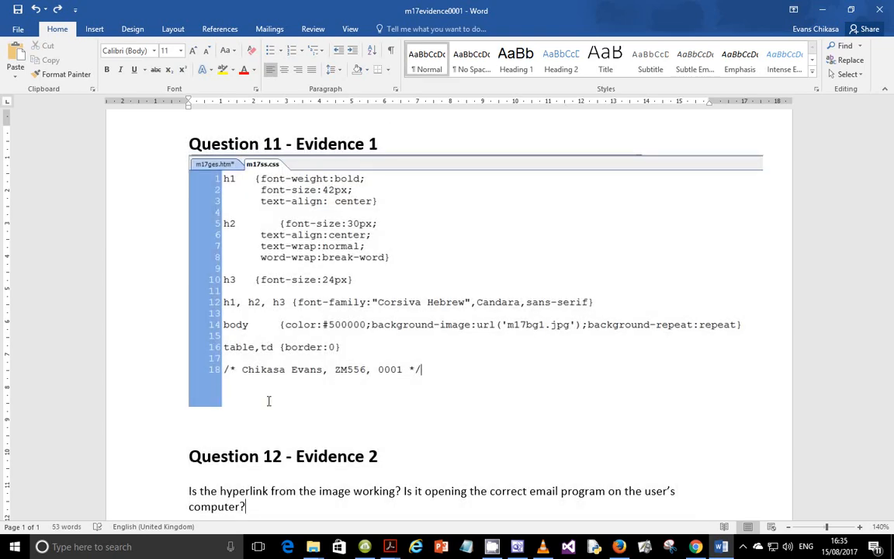
key(ctrl+y)
key(ctrl+y)
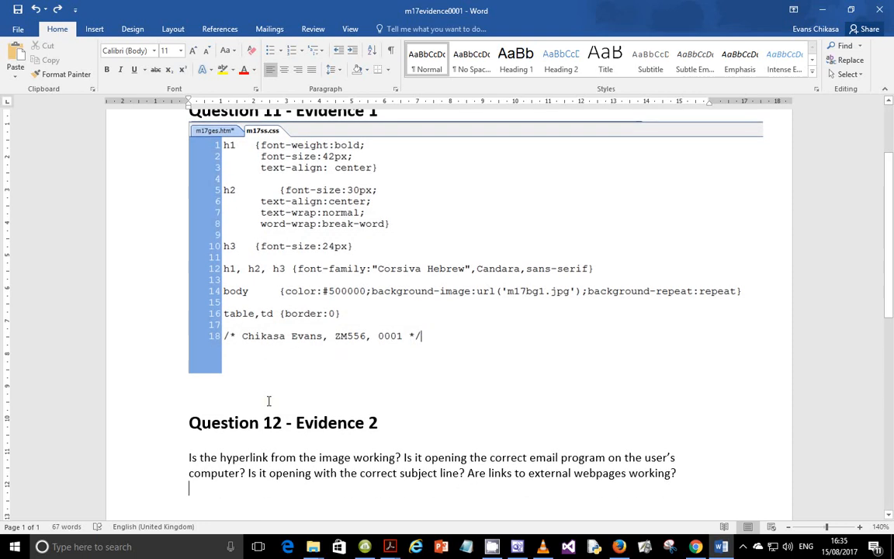
key(ctrl+y)
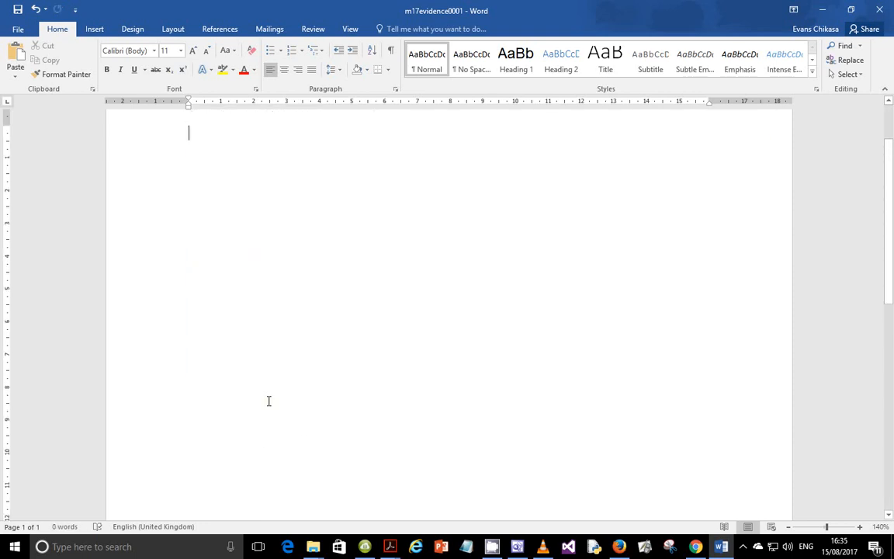
key(ctrl+z)
scroll(282, 445, down, 3)
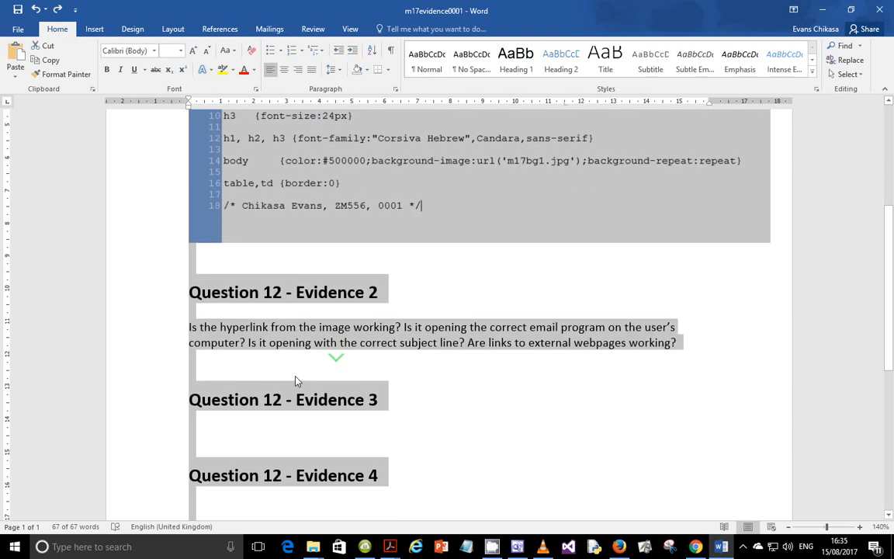
Step: Begin another question on the empty line under Evidence 2 with "Are links to the anchors"
click(284, 371)
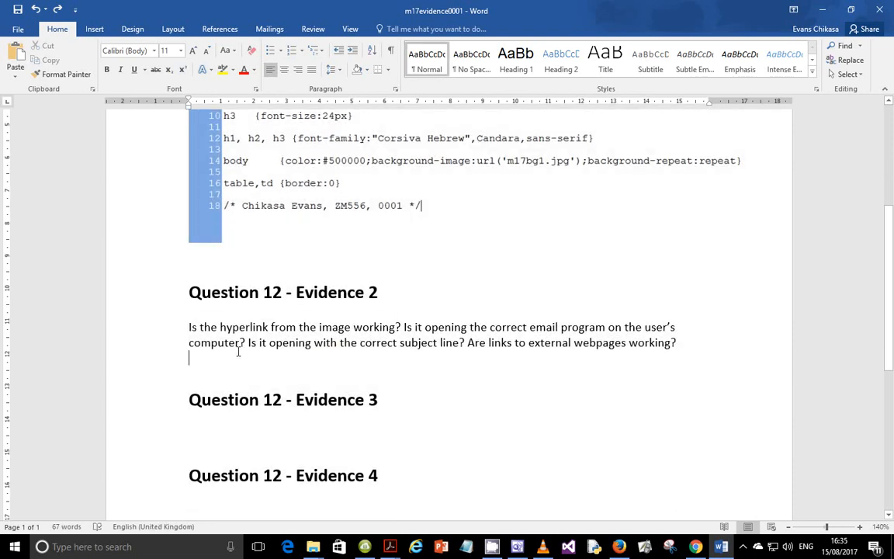
text(Are link)
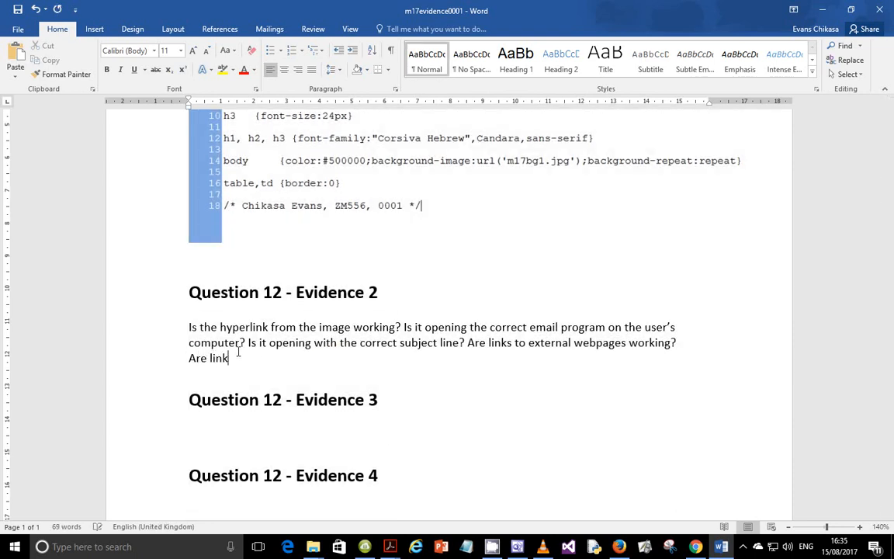
text(s to the internal)
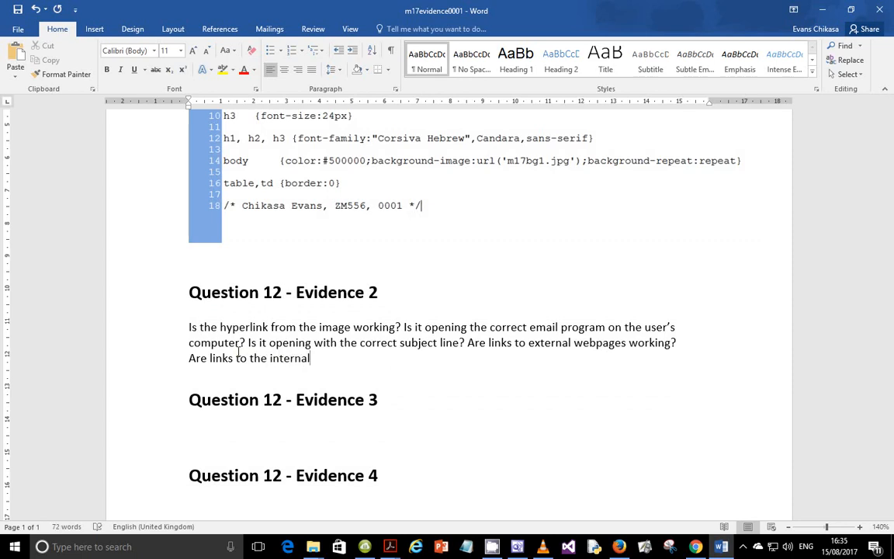
key(BackSpace)
key(BackSpace)
key(BackSpace)
key(BackSpace)
key(BackSpace)
key(BackSpace)
key(BackSpace)
text(anchors)
Step: Reword the last Evidence 2 question to read "Are links to anchors working?"
key(BackSpace)
key(BackSpace)
key(BackSpace)
key(BackSpace)
key(BackSpace)
key(BackSpace)
key(BackSpace)
key(BackSpace)
key(BackSpace)
key(BackSpace)
key(BackSpace)
key(BackSpace)
key(BackSpace)
key(BackSpace)
key(BackSpace)
key(BackSpace)
key(BackSpace)
key(BackSpace)
key(BackSpace)
key(BackSpace)
text(a)
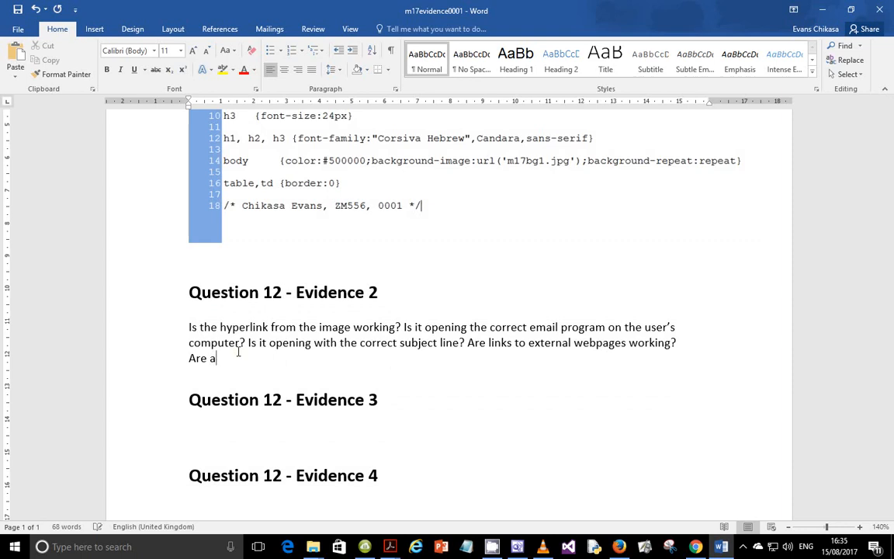
text(nchors working?)
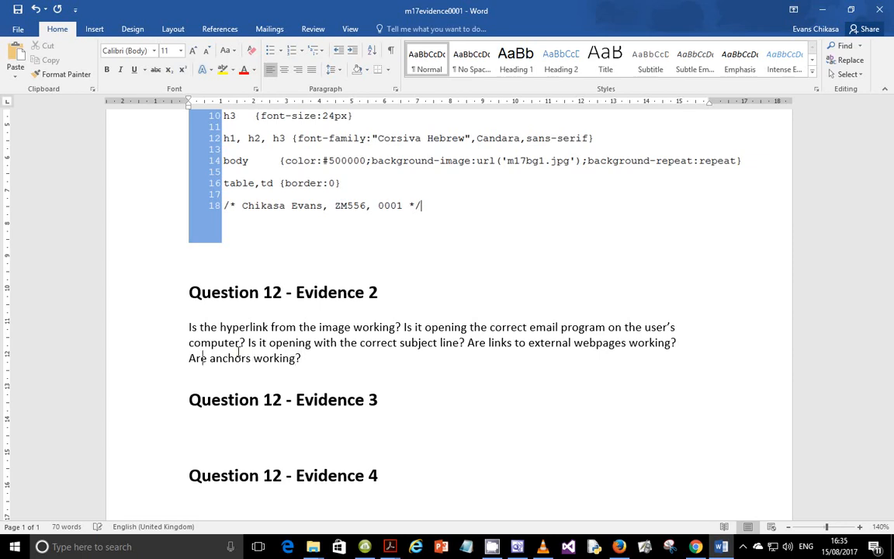
text(links to)
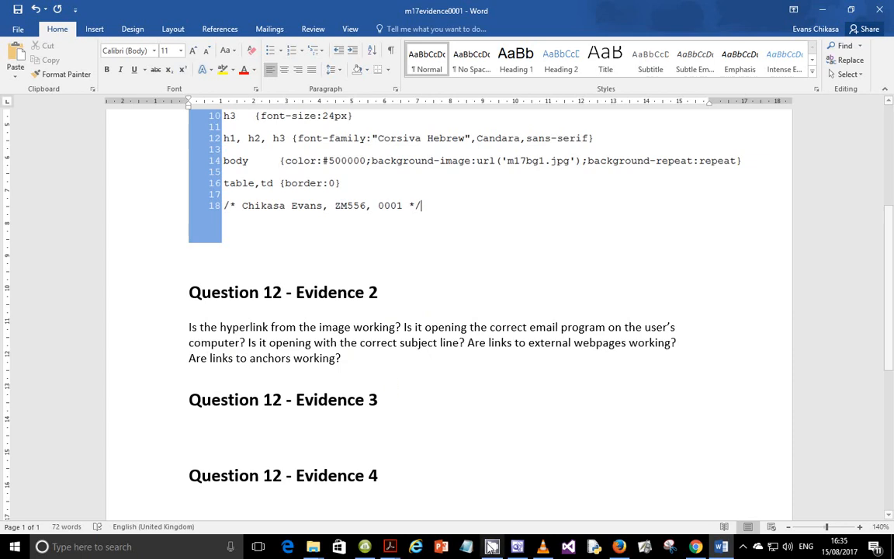
Step: Switch to Acrobat Reader and check Question 12's mark allocation and its Evidence 3 and Evidence 4 instructions in 0417_m17_qp_31.pdf
mouse_move(389, 546)
click(341, 480)
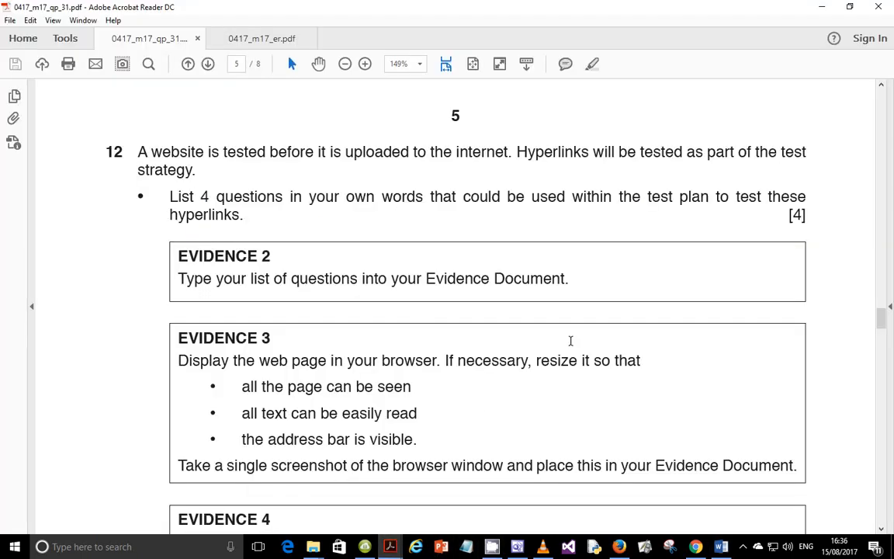
drag(792, 215, 808, 218)
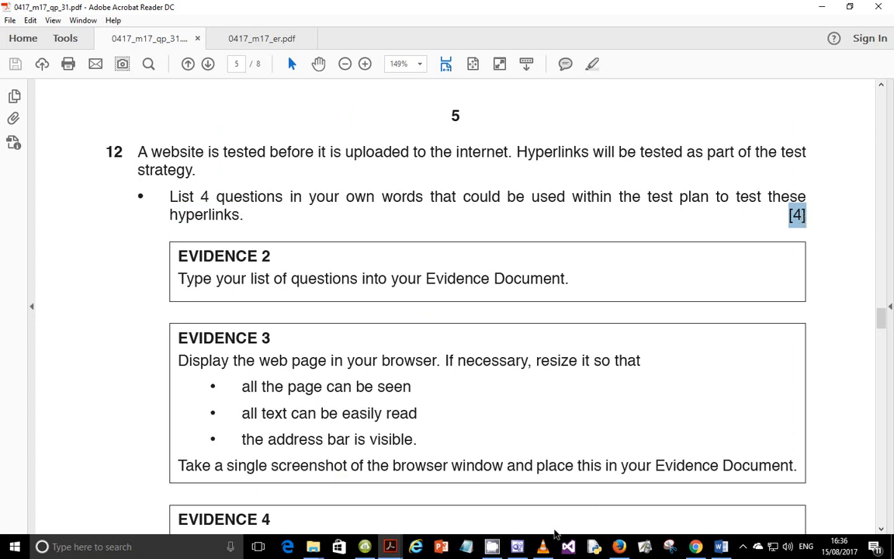
click(517, 547)
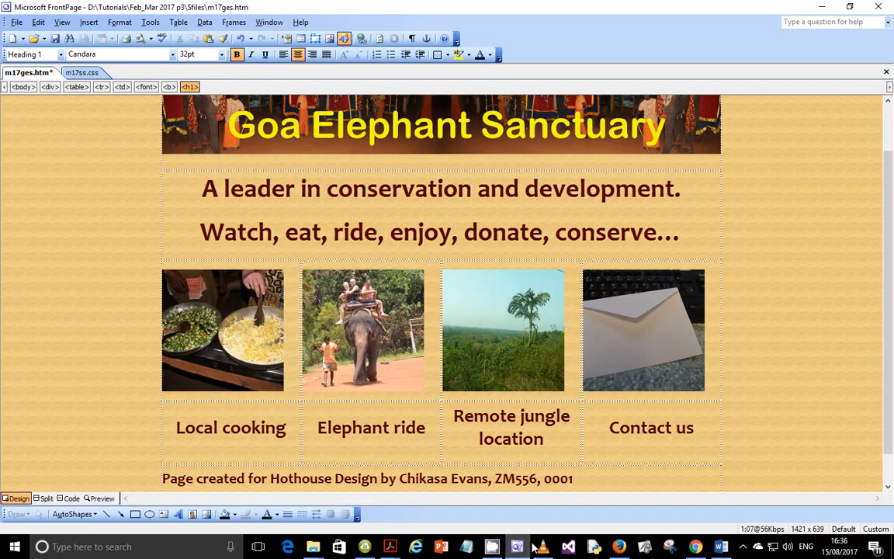
click(389, 546)
scroll(388, 415, down, 3)
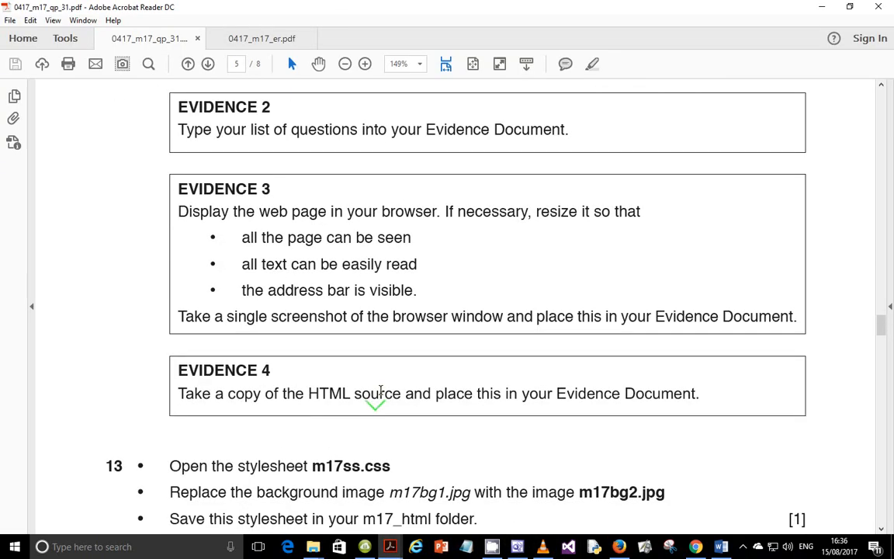
scroll(308, 279, up, 2)
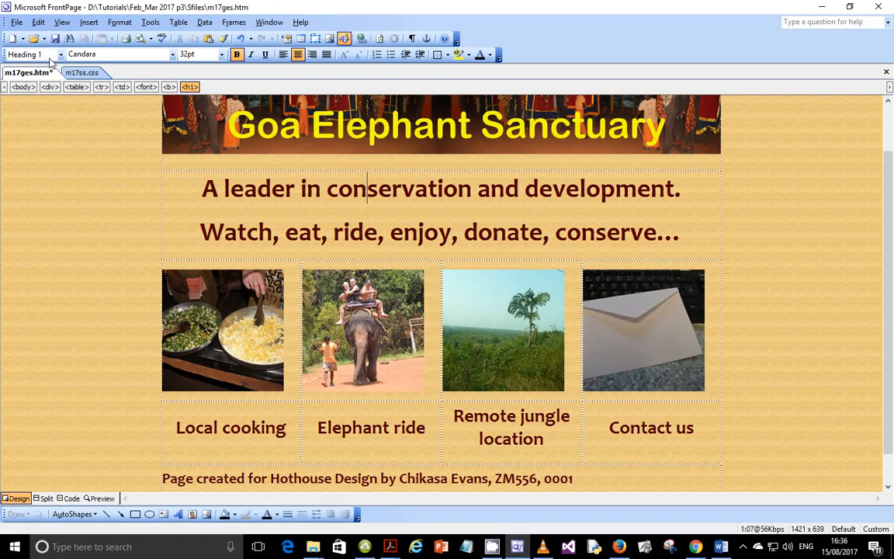
Step: Save the m17ges.htm page in FrontPage and preview it in the web browser
click(17, 22)
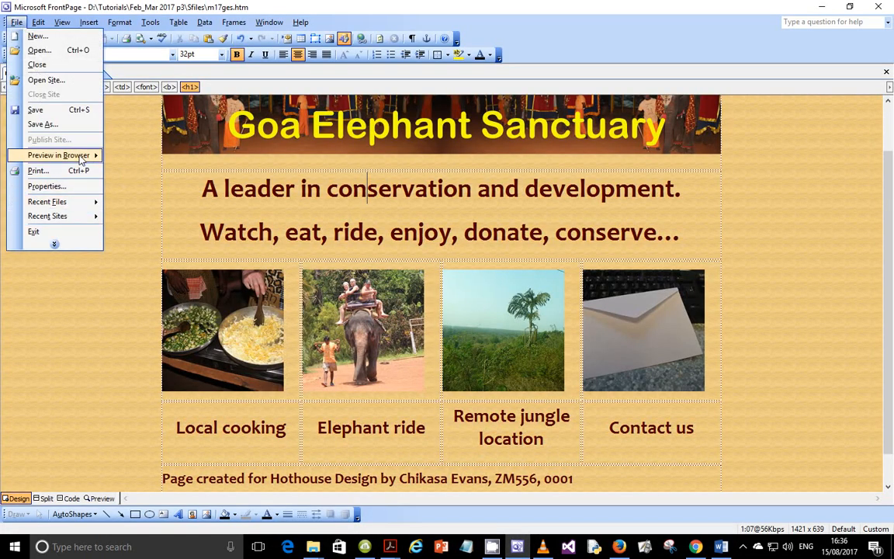
mouse_move(78, 155)
click(160, 155)
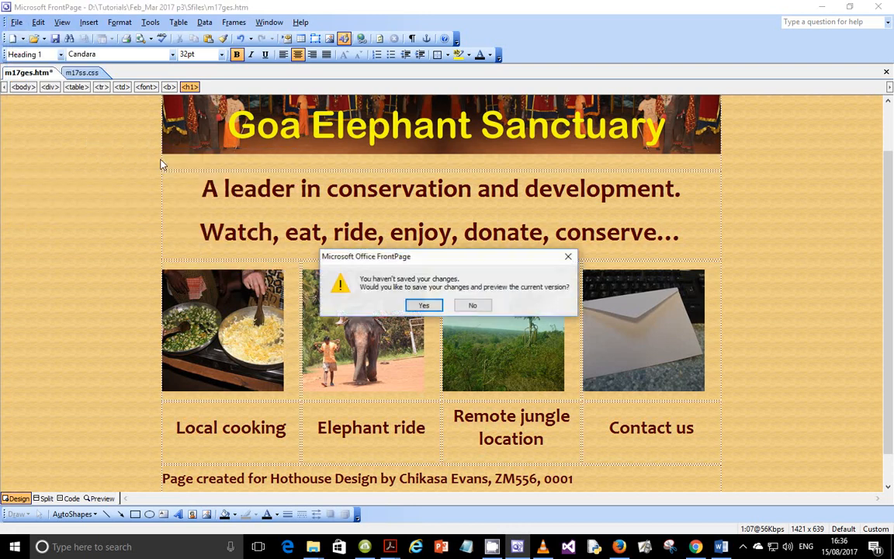
click(424, 305)
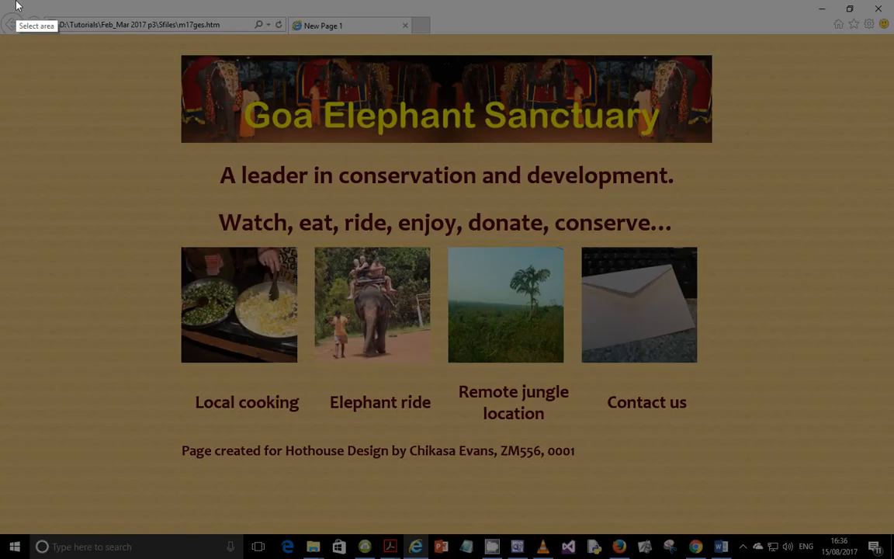
Step: Capture the browser page with its address bar and paste the screenshot under Question 12 - Evidence 3 in the Word evidence document
mouse_move(16, 0)
mouse_down()
mouse_move(623, 325)
mouse_move(714, 454)
mouse_move(727, 494)
mouse_up()
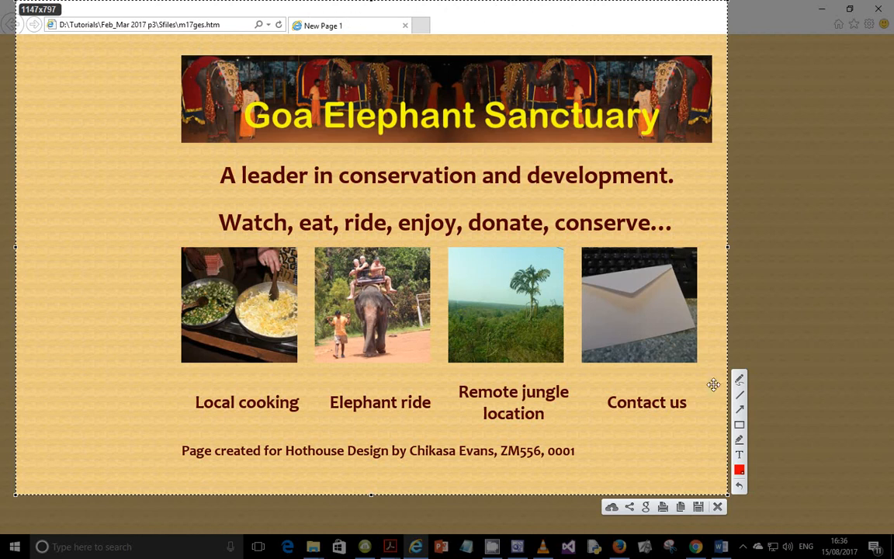
click(679, 507)
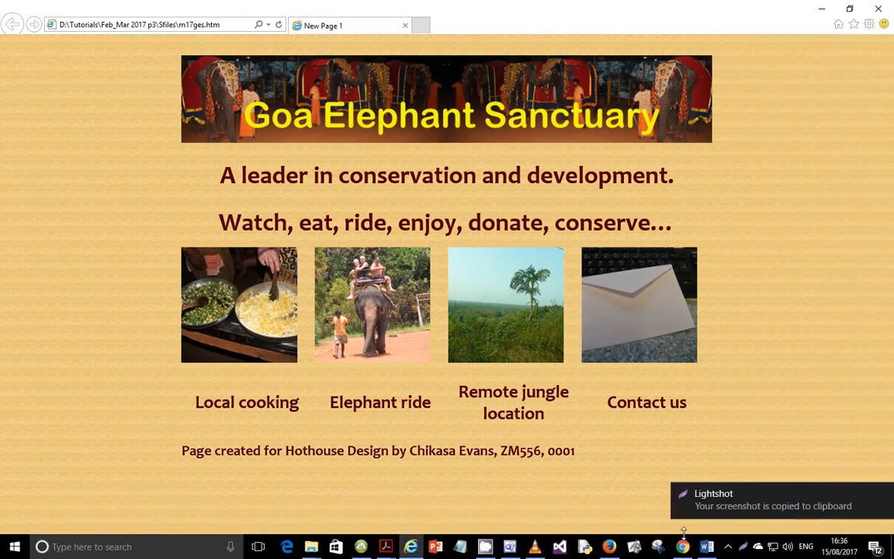
key(alt+Tab)
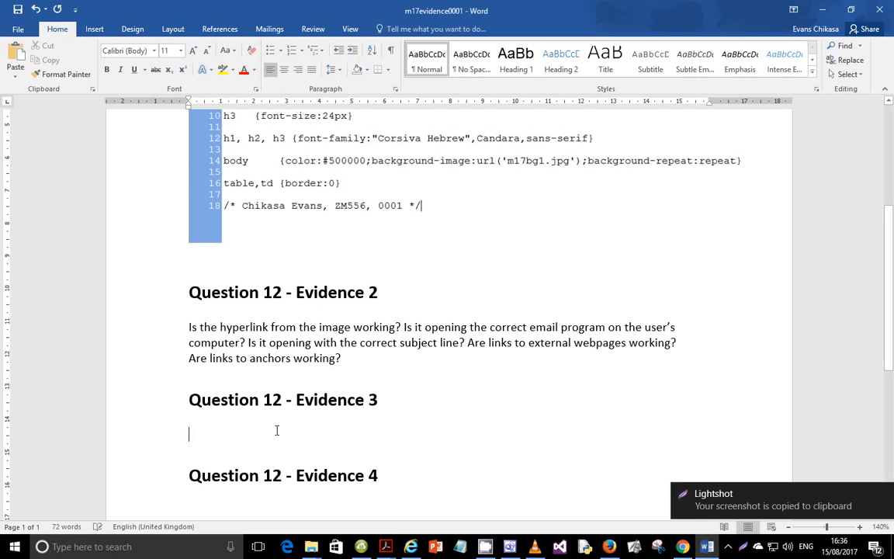
click(277, 430)
key(ctrl+v)
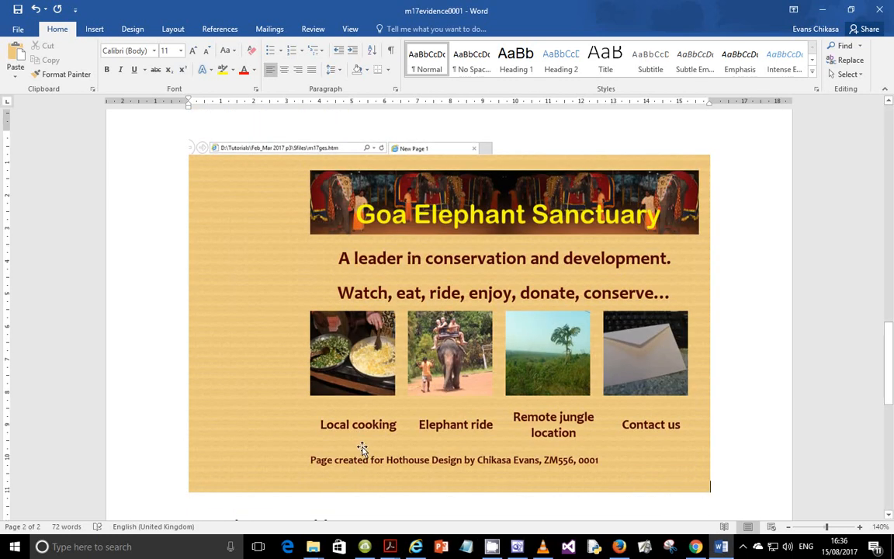
click(345, 159)
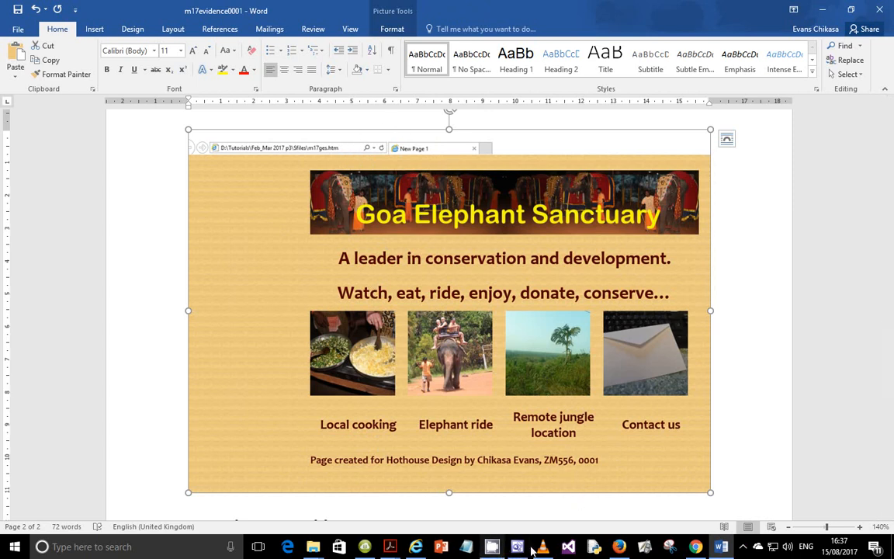
Step: Preview the m17ges.htm page inside FrontPage and read the Evidence 4 and Question 13 instructions in the question paper
key(alt+Tab)
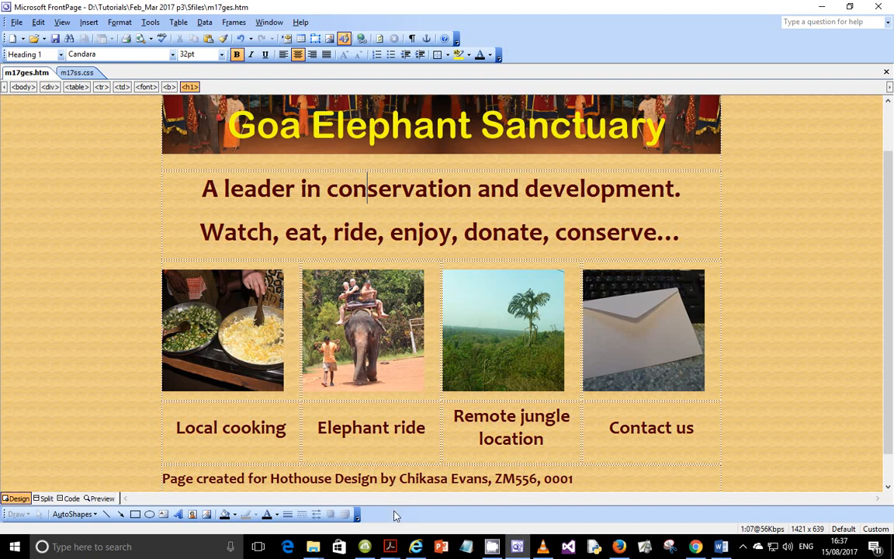
click(101, 498)
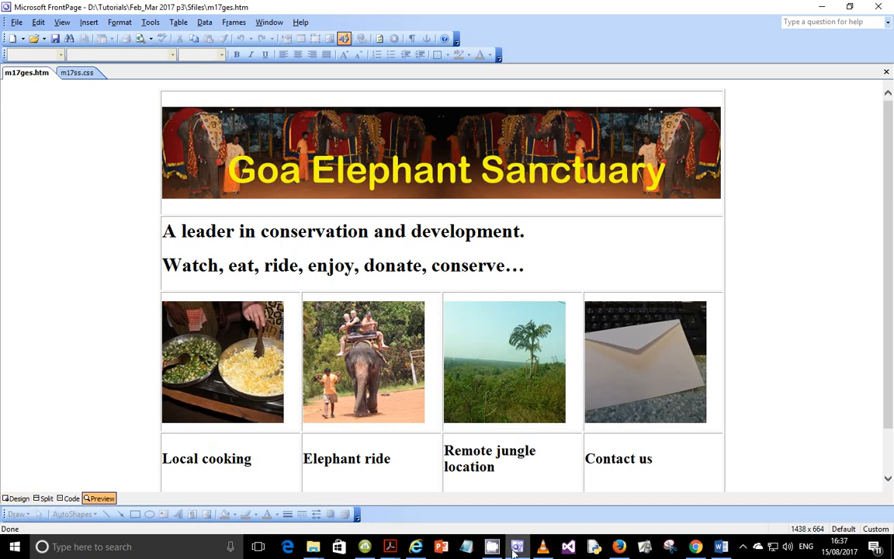
mouse_move(389, 546)
click(360, 438)
scroll(365, 375, down, 5)
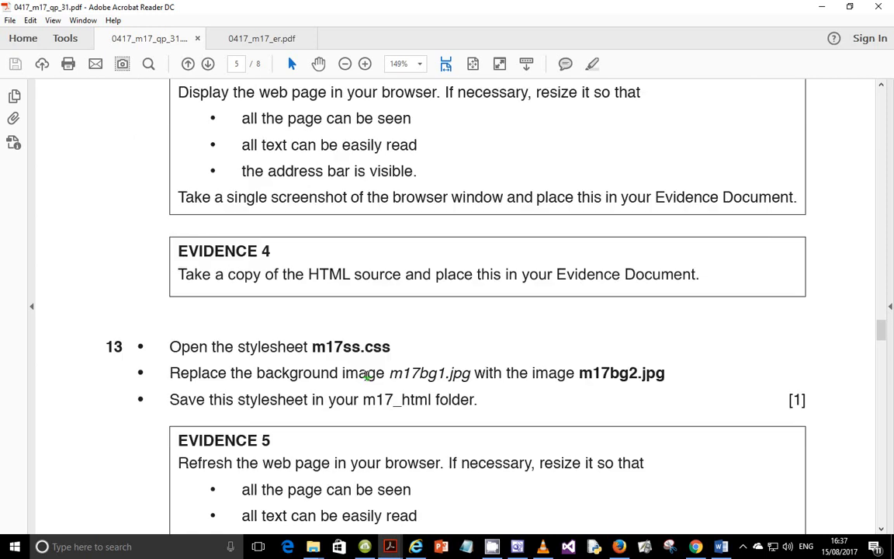
scroll(366, 376, up, 1)
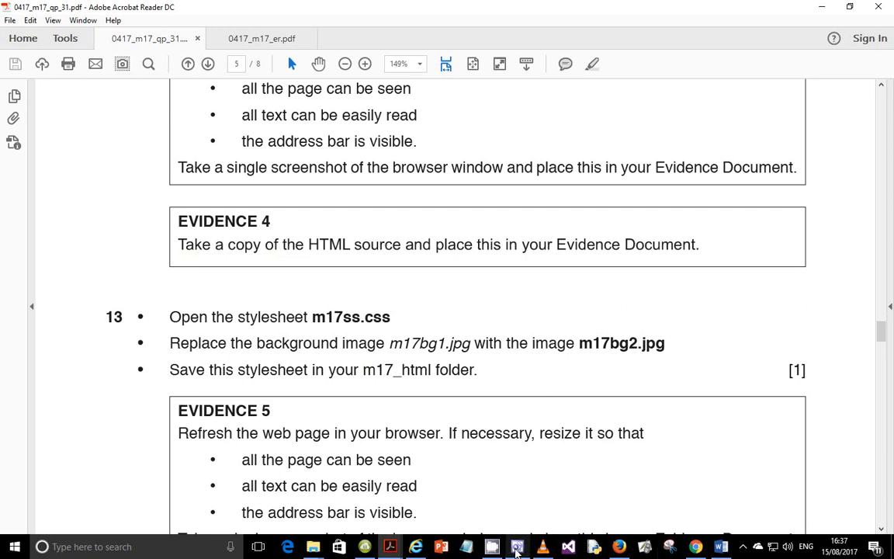
Step: Switch to FrontPage and copy the entire HTML source of m17ges.htm
click(518, 546)
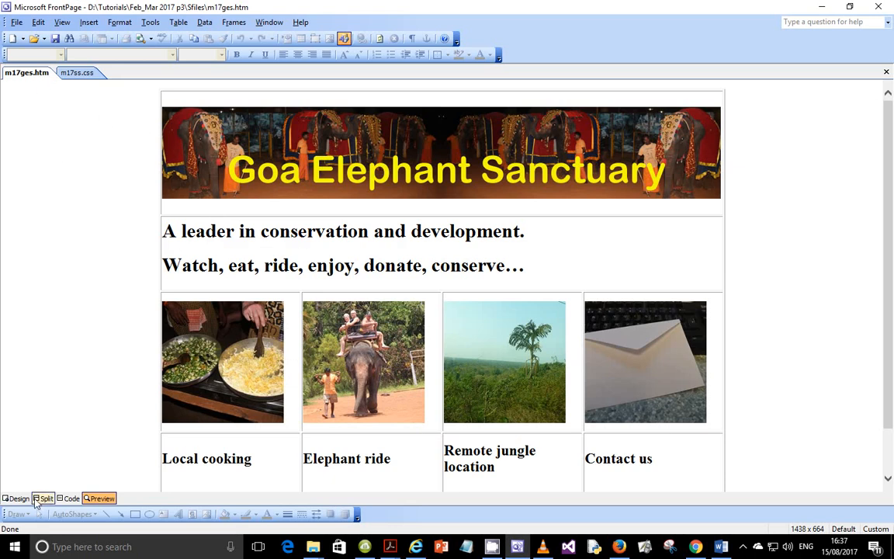
click(70, 498)
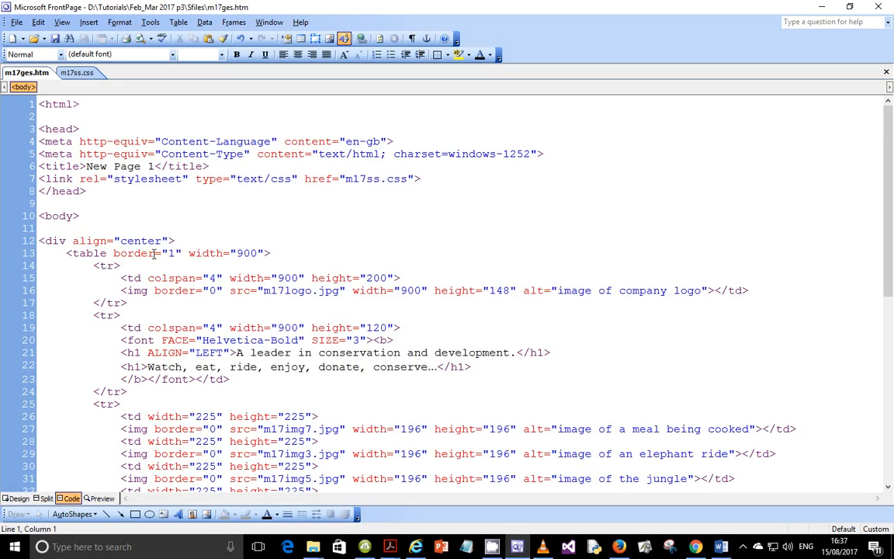
key(ctrl+a)
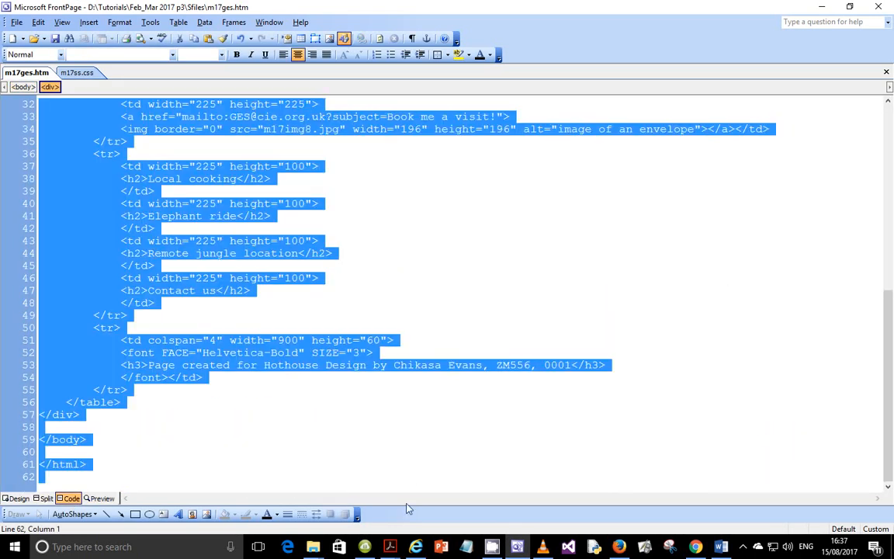
click(518, 548)
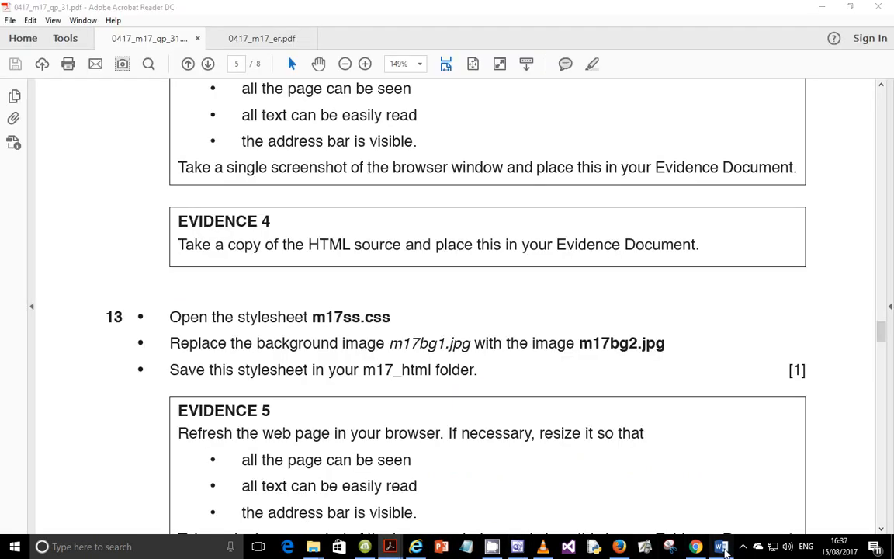
Step: Review the Evidence 3 screenshot in the Word document against the Evidence 3 requirements in the question paper
click(721, 546)
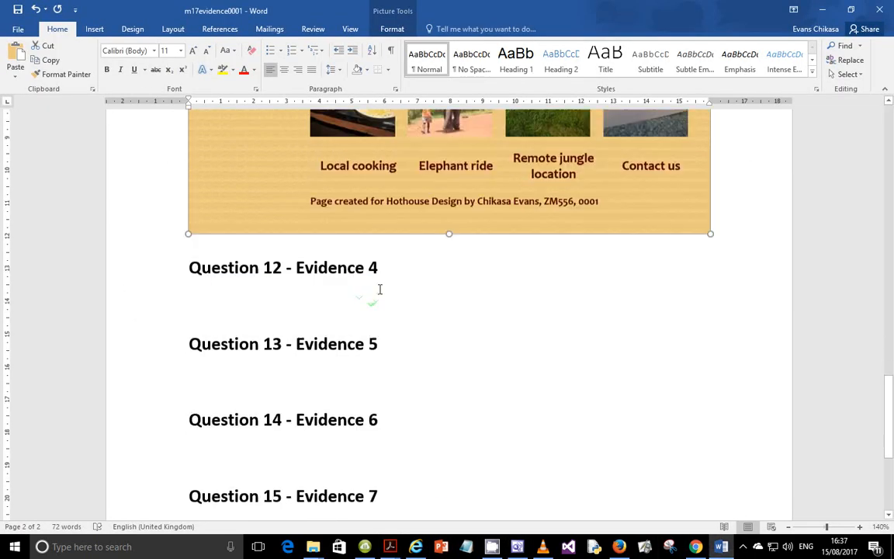
scroll(380, 290, down, 5)
click(347, 260)
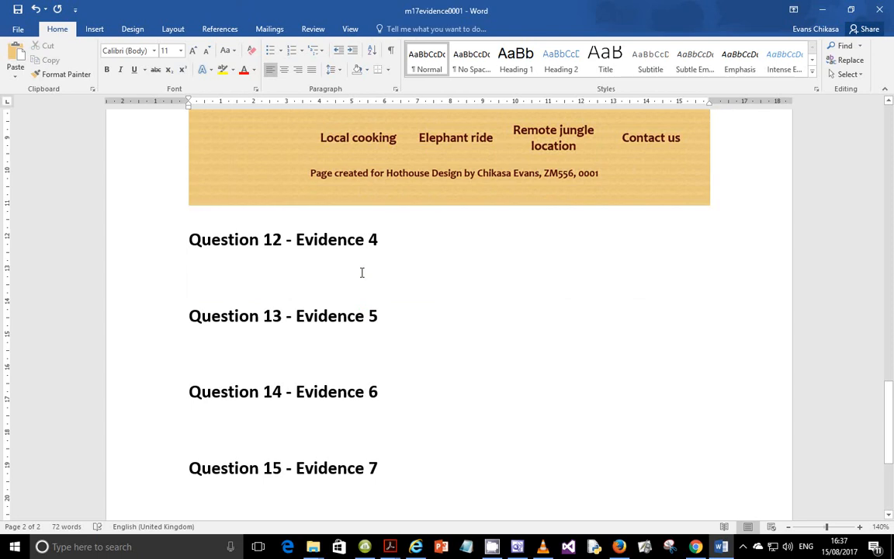
scroll(455, 290, up, 5)
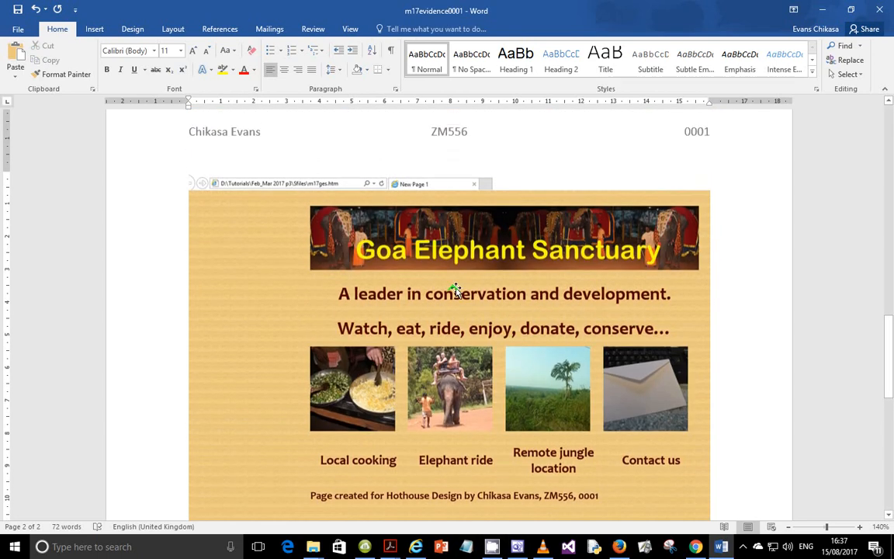
scroll(457, 287, up, 5)
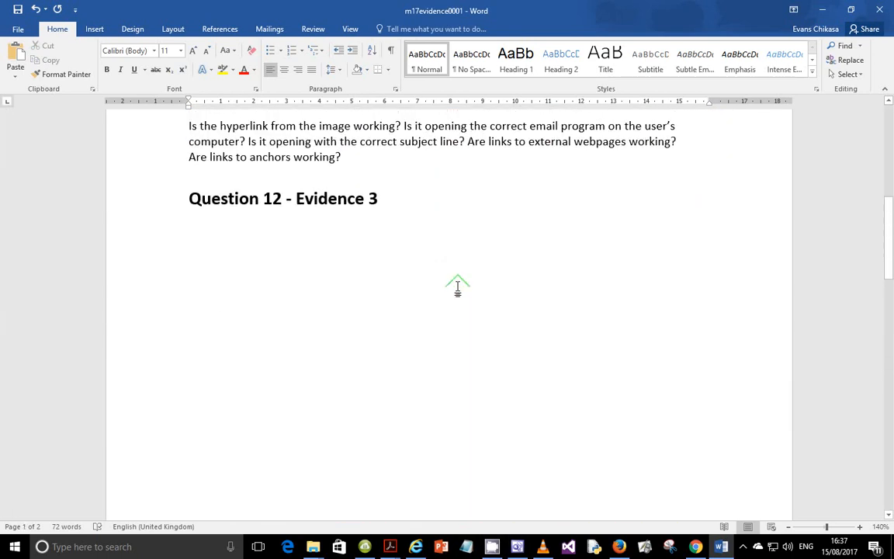
scroll(457, 288, down, 5)
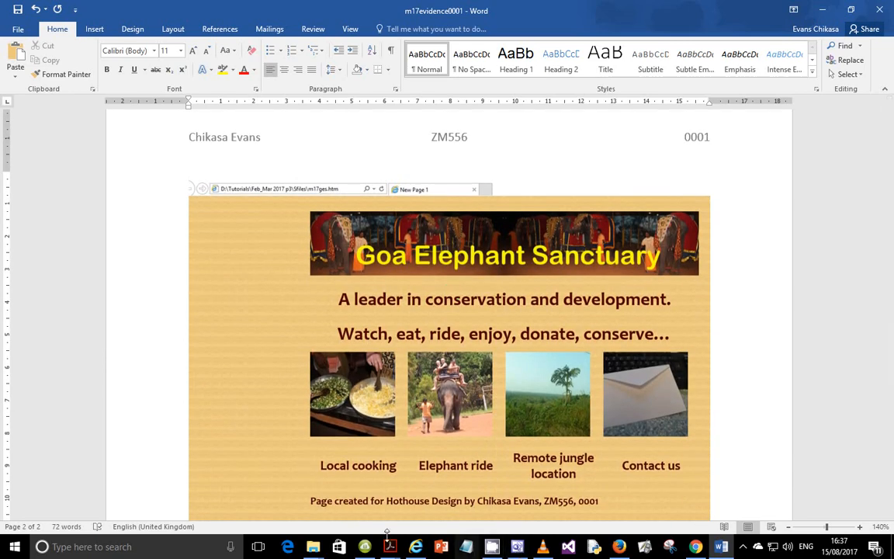
mouse_move(389, 547)
click(362, 501)
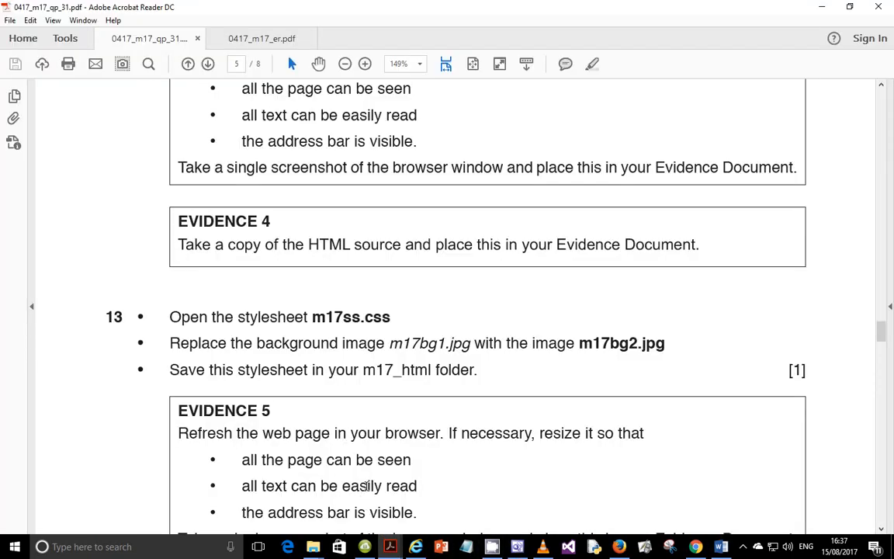
scroll(349, 315, up, 4)
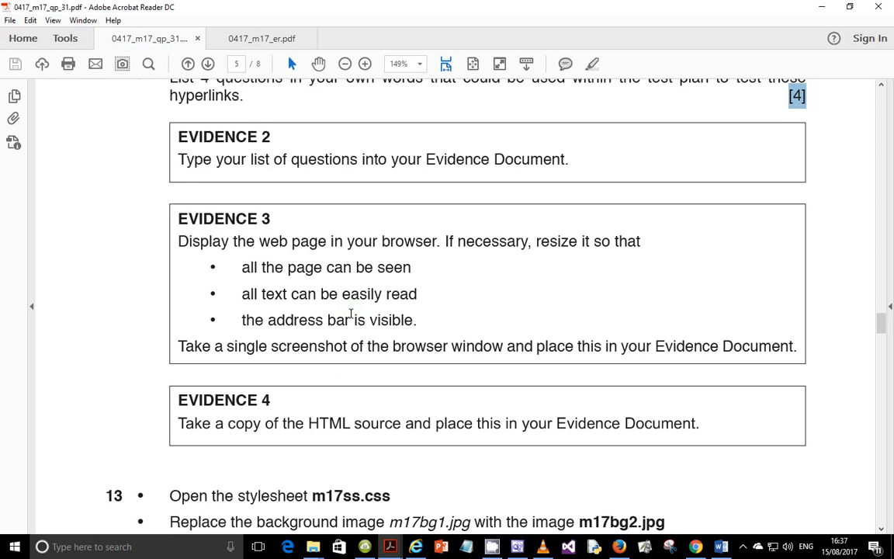
scroll(351, 313, down, 4)
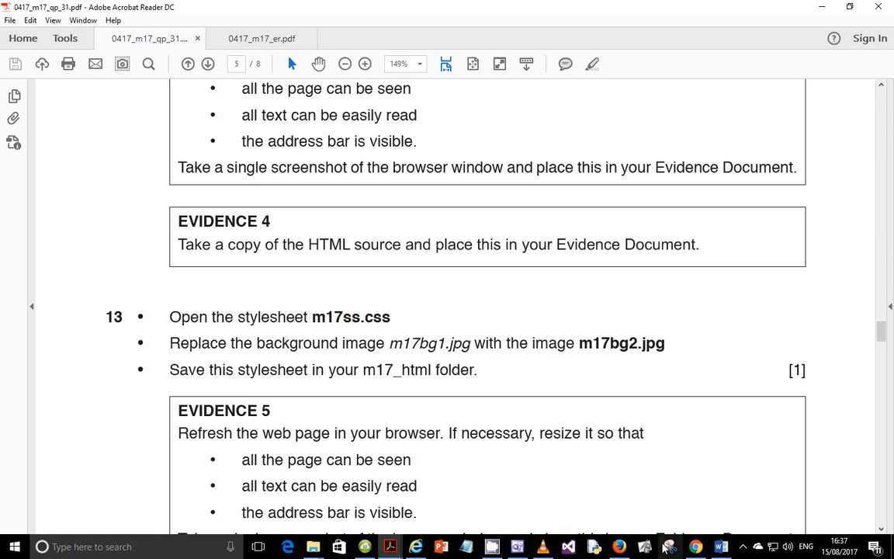
Step: Paste the copied HTML source under Question 12 - Evidence 4 in the Word evidence document
click(722, 547)
scroll(377, 359, down, 5)
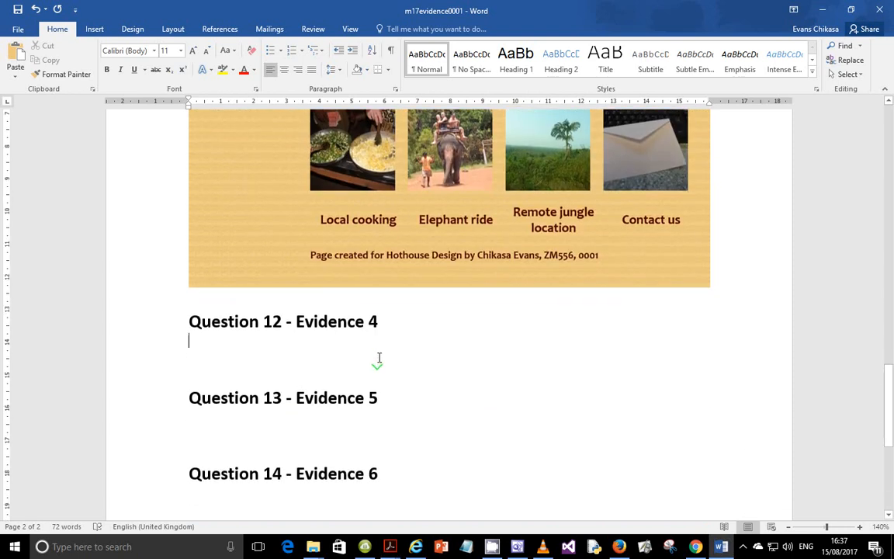
click(344, 245)
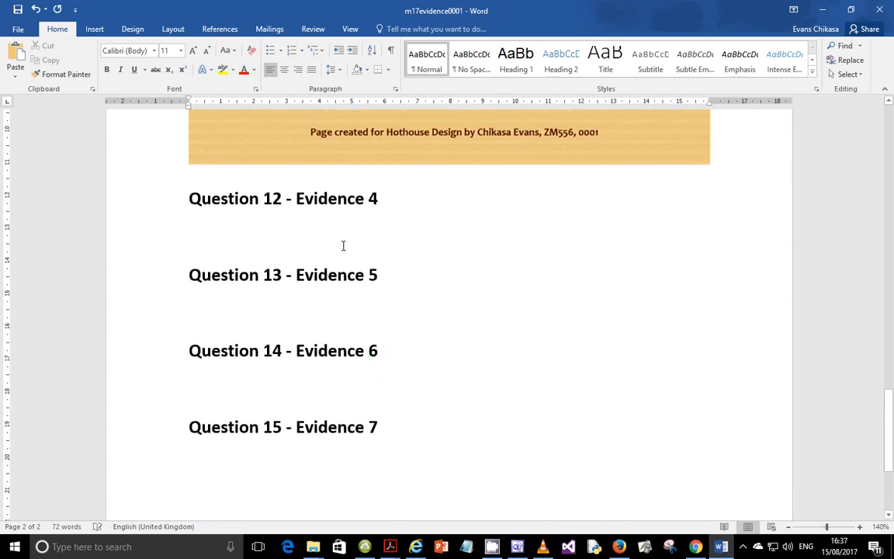
key(ctrl+v)
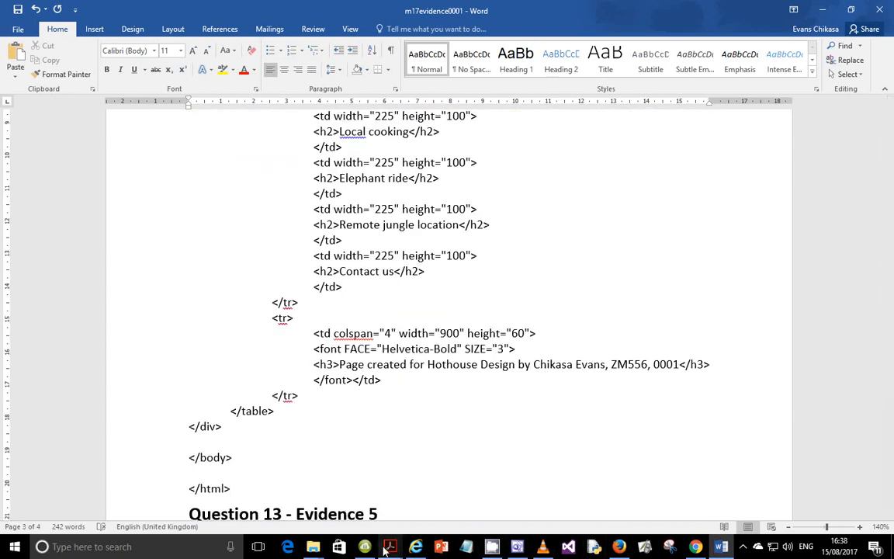
Step: Consult Question 13 in the Acrobat question paper and change the body background image to m17bg2.jpg in the m17ss.css stylesheet in FrontPage
mouse_move(388, 547)
click(326, 478)
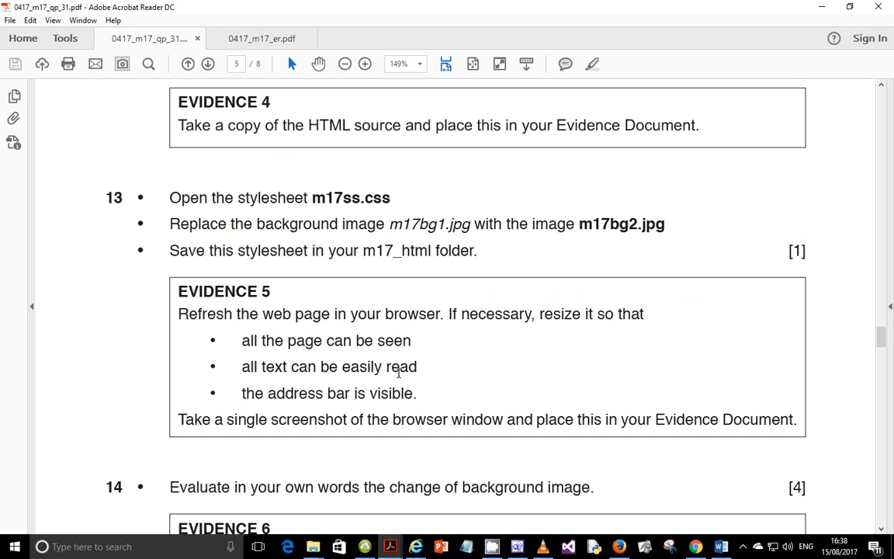
mouse_move(699, 549)
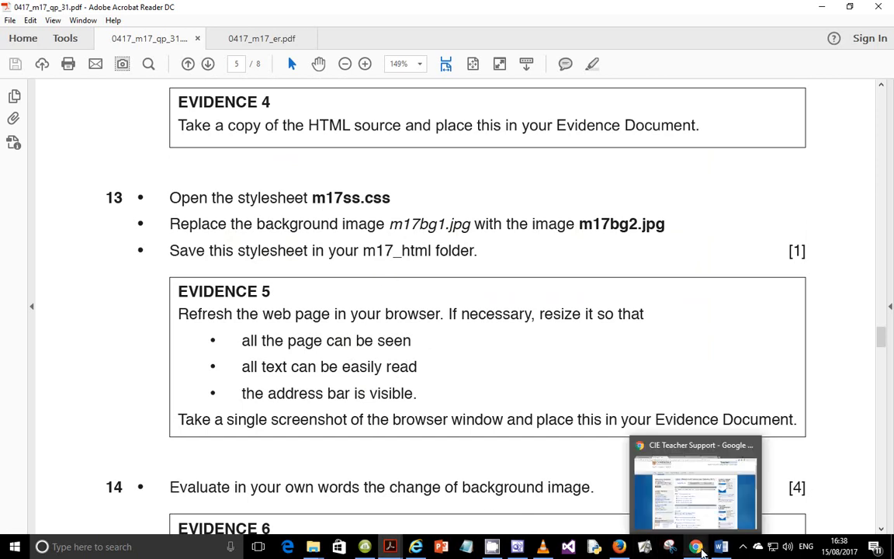
click(497, 481)
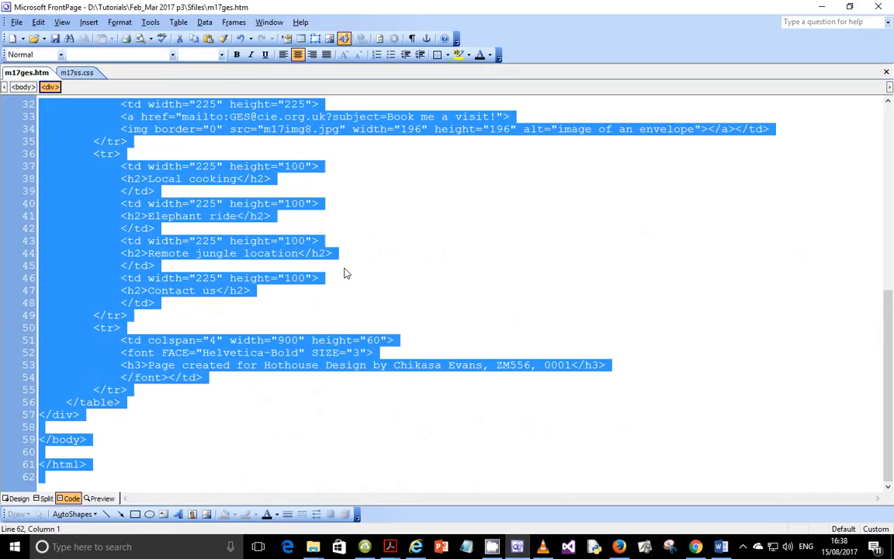
click(67, 73)
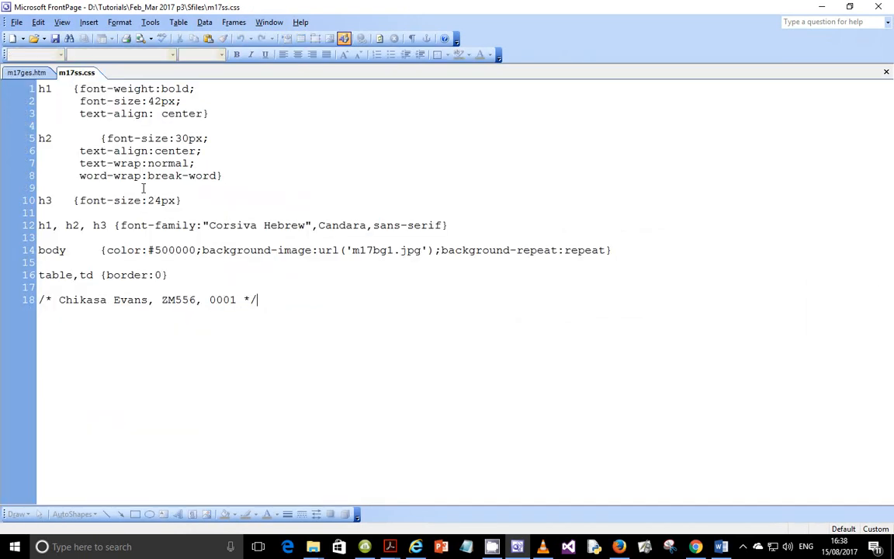
click(394, 250)
key(BackSpace)
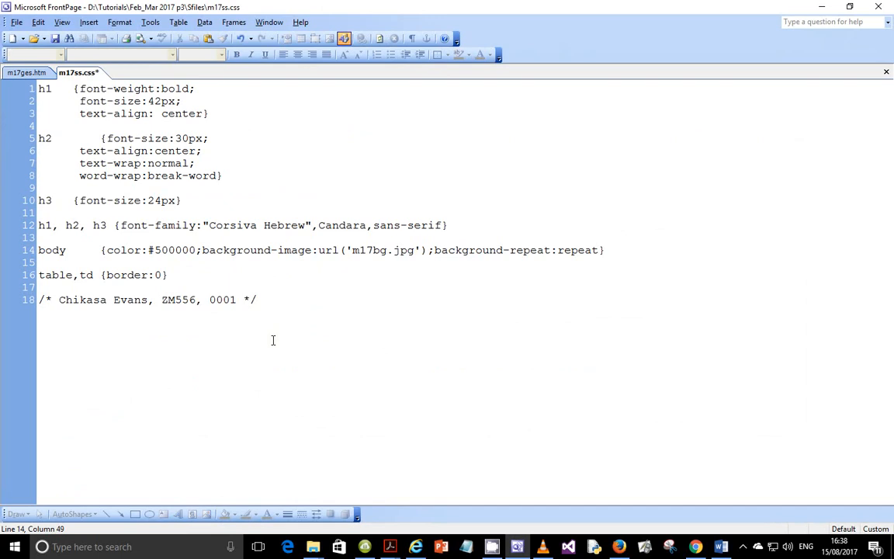
text(2)
Step: Display the m17ges.htm page visually in the editor to check the background image set by the stylesheet
click(31, 73)
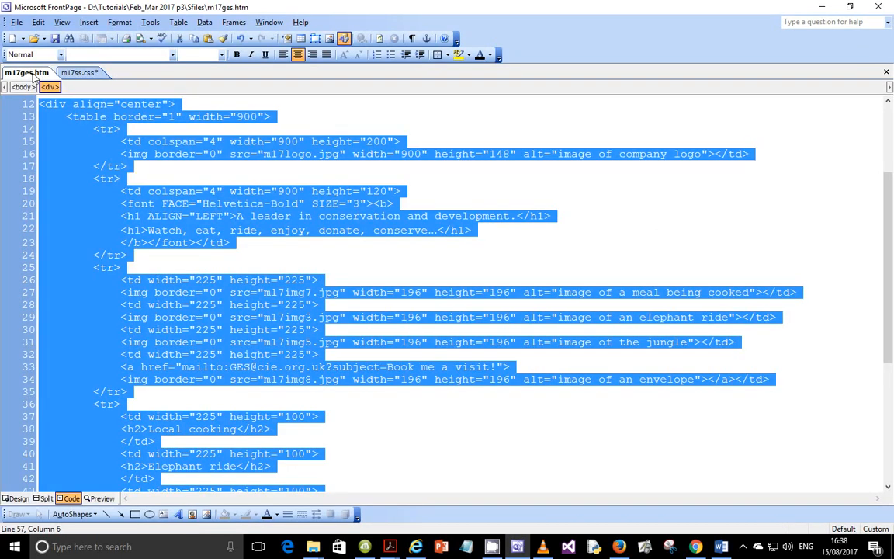
click(17, 498)
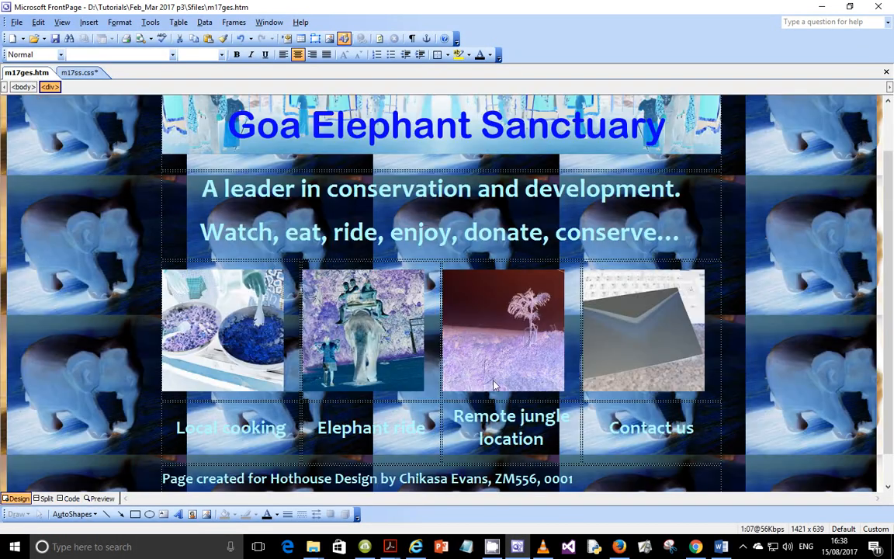
click(140, 236)
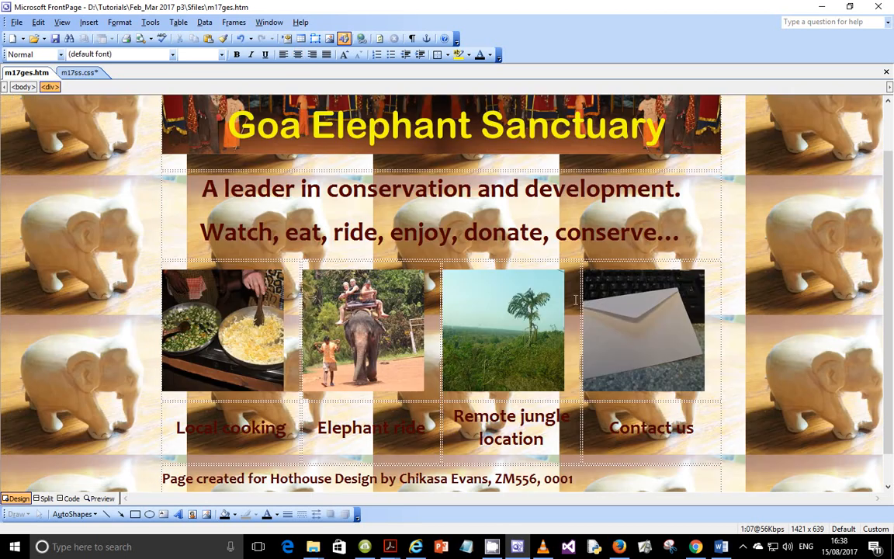